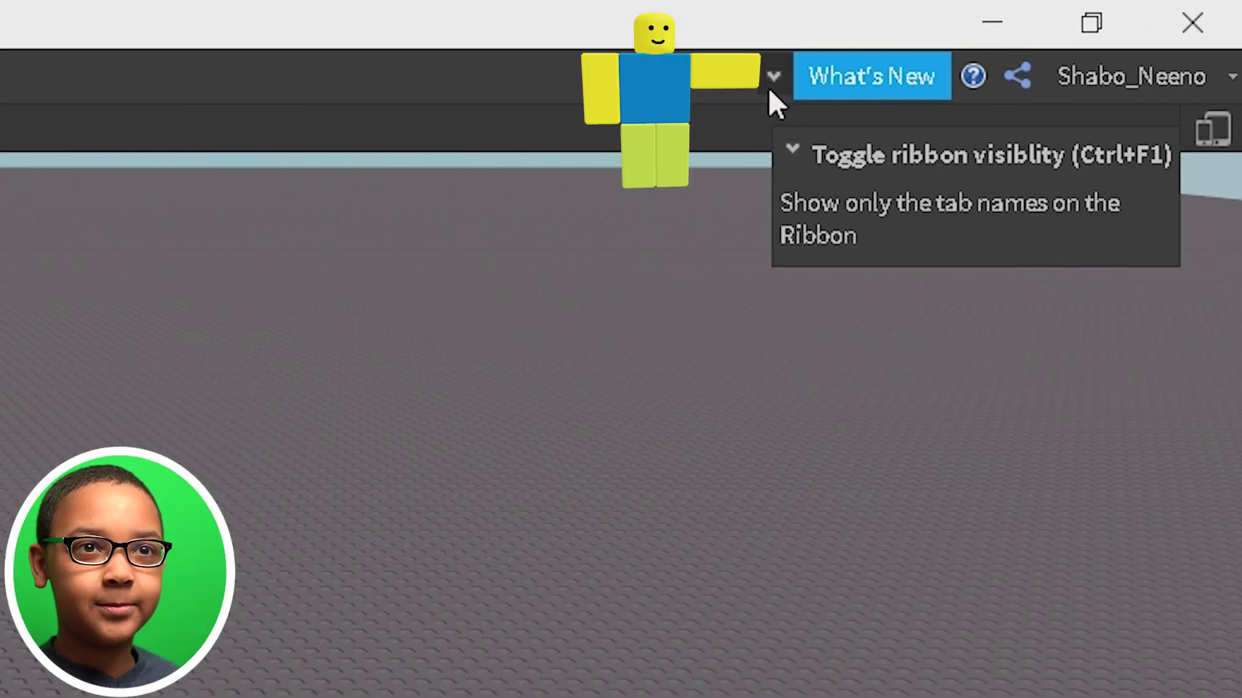
Expand the collapsed ribbon so that its tool groups are fully displayed.
{"action": "left_click", "coordinate": [774, 75]}
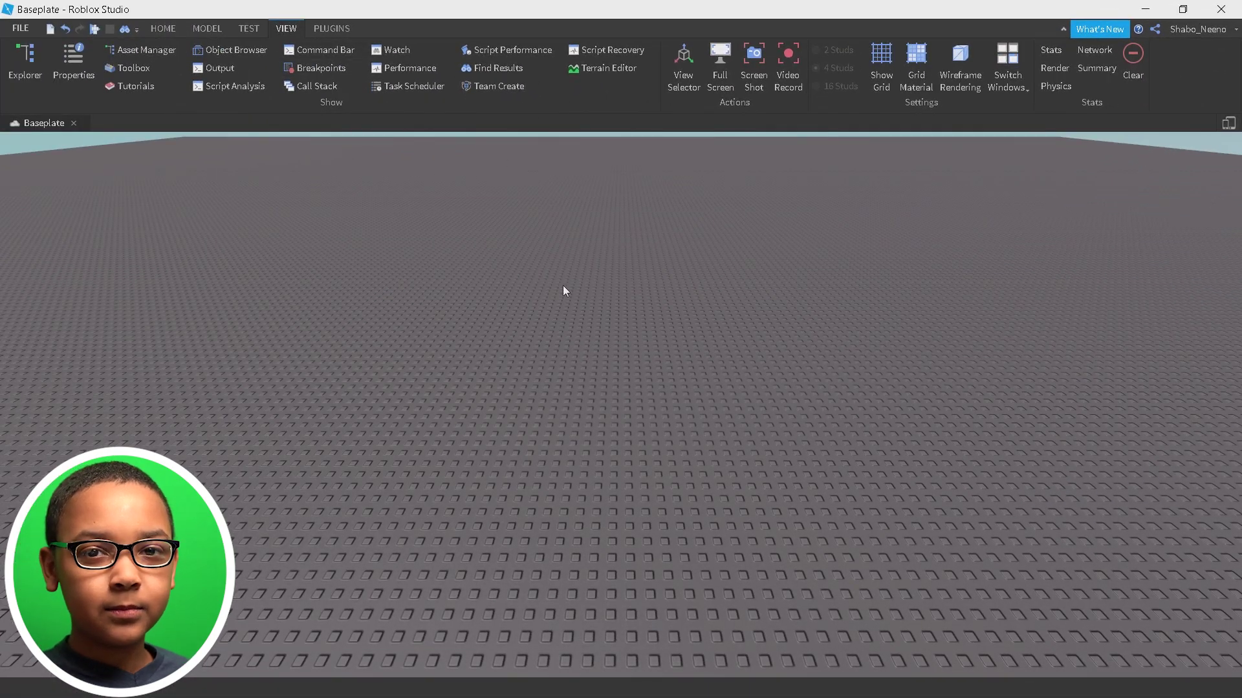
{"action": "left_click", "coordinate": [159, 33]}
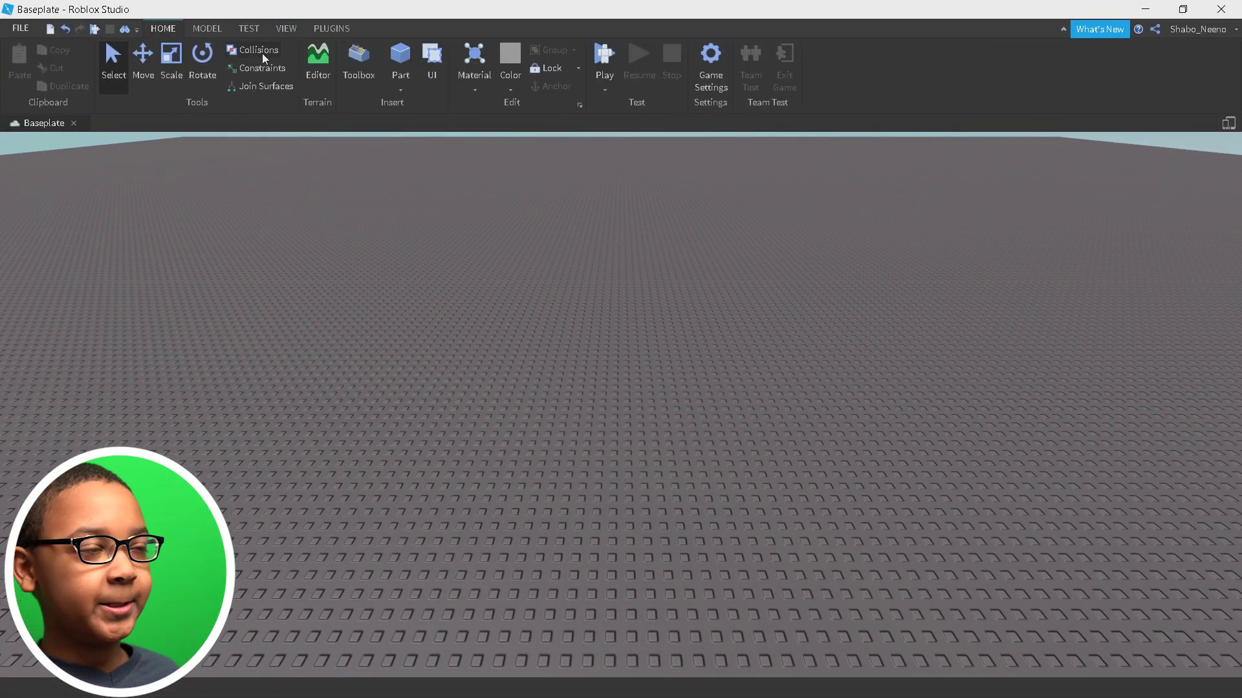
{"action": "left_click", "coordinate": [387, 40]}
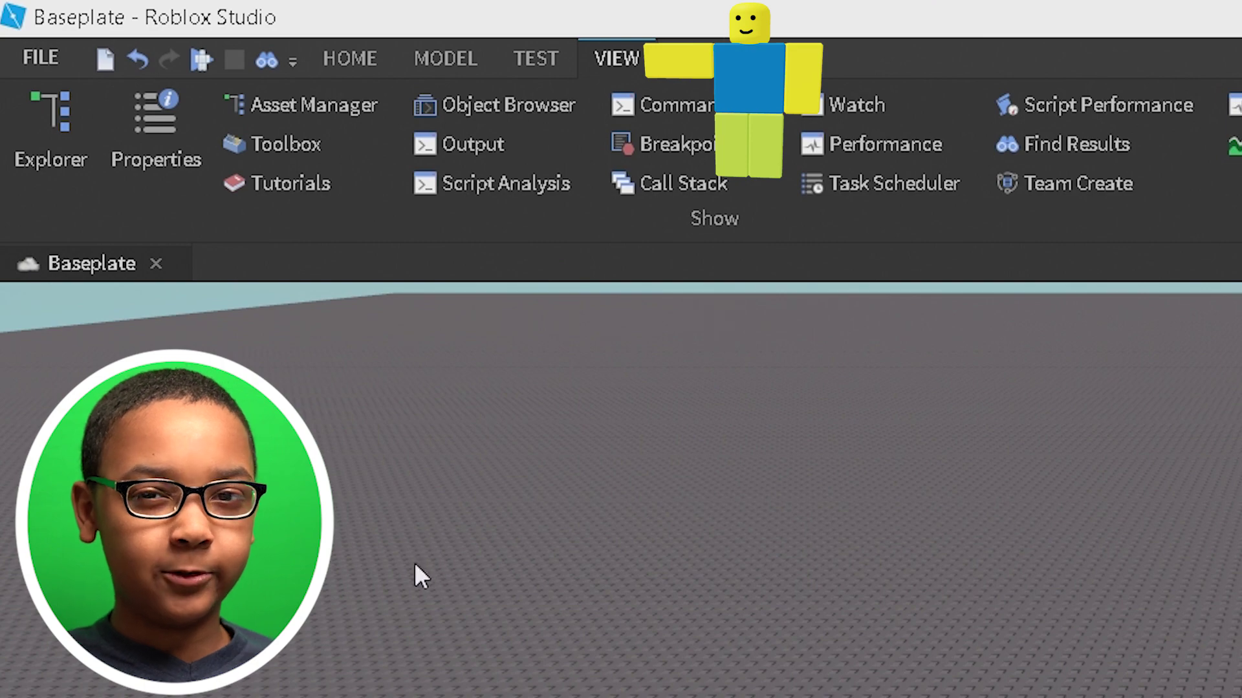
Show the Explorer, Properties and Toolbox windows.
{"action": "left_click", "coordinate": [46, 139]}
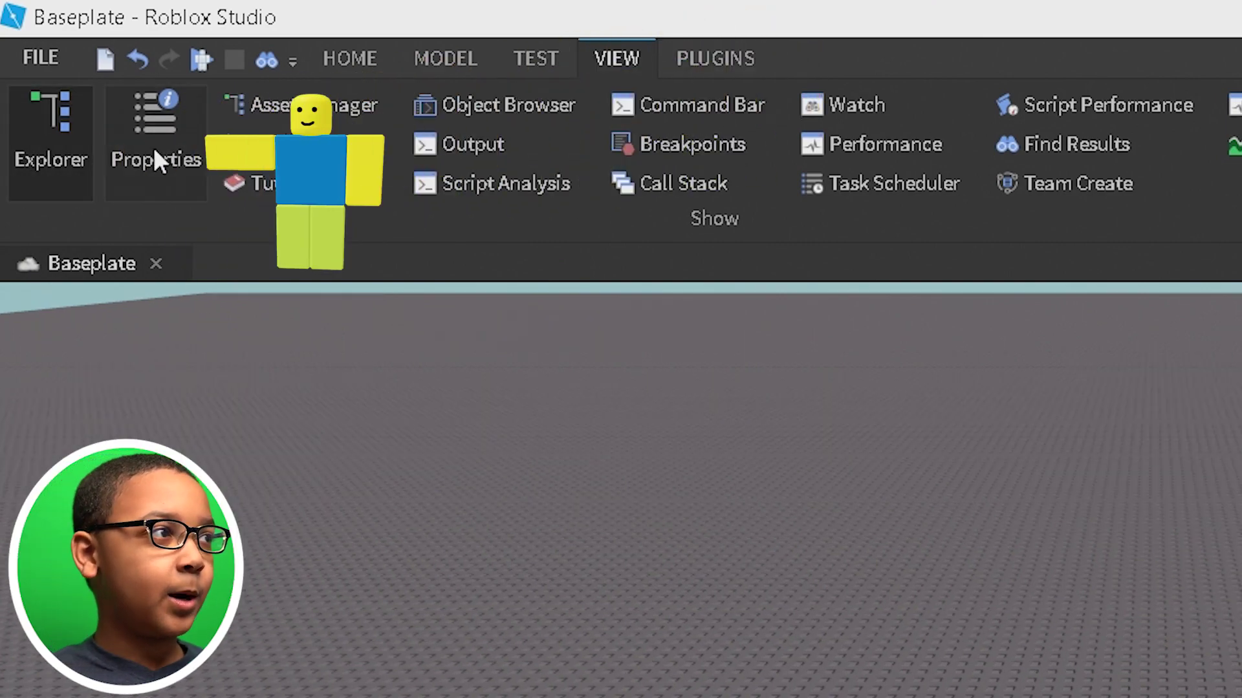
{"action": "left_click", "coordinate": [153, 146]}
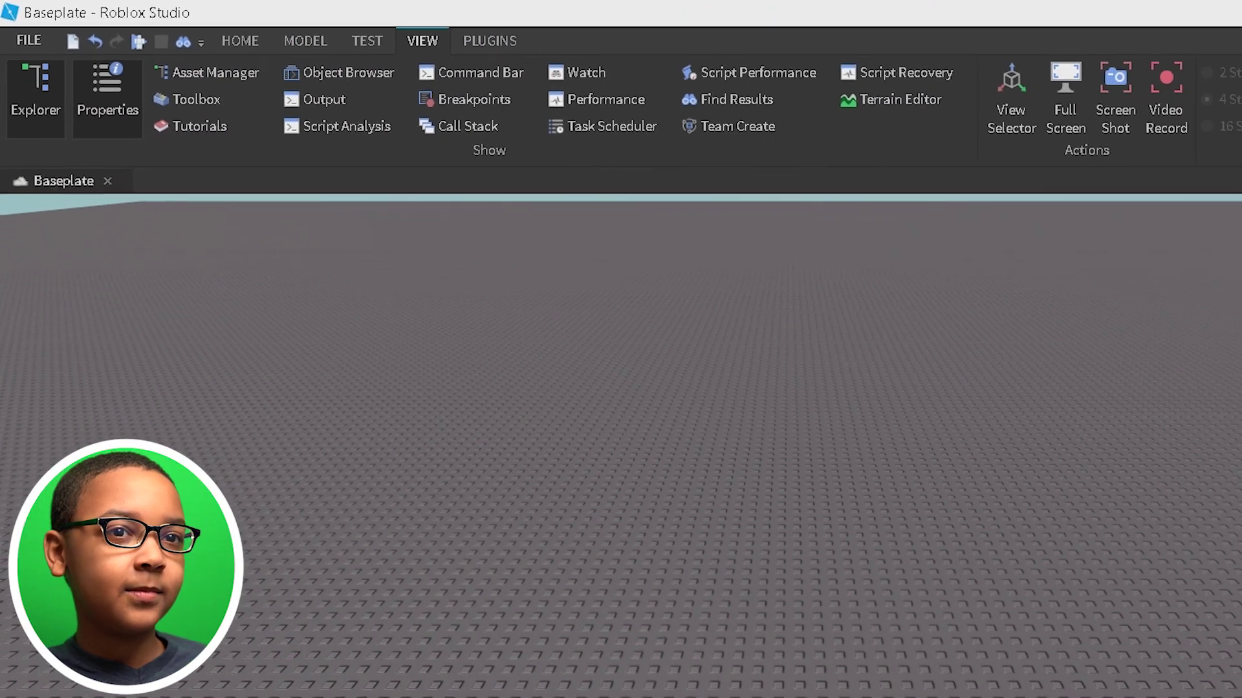
{"action": "left_click", "coordinate": [1107, 173]}
{"action": "left_click", "coordinate": [1105, 160]}
{"action": "left_click", "coordinate": [968, 262]}
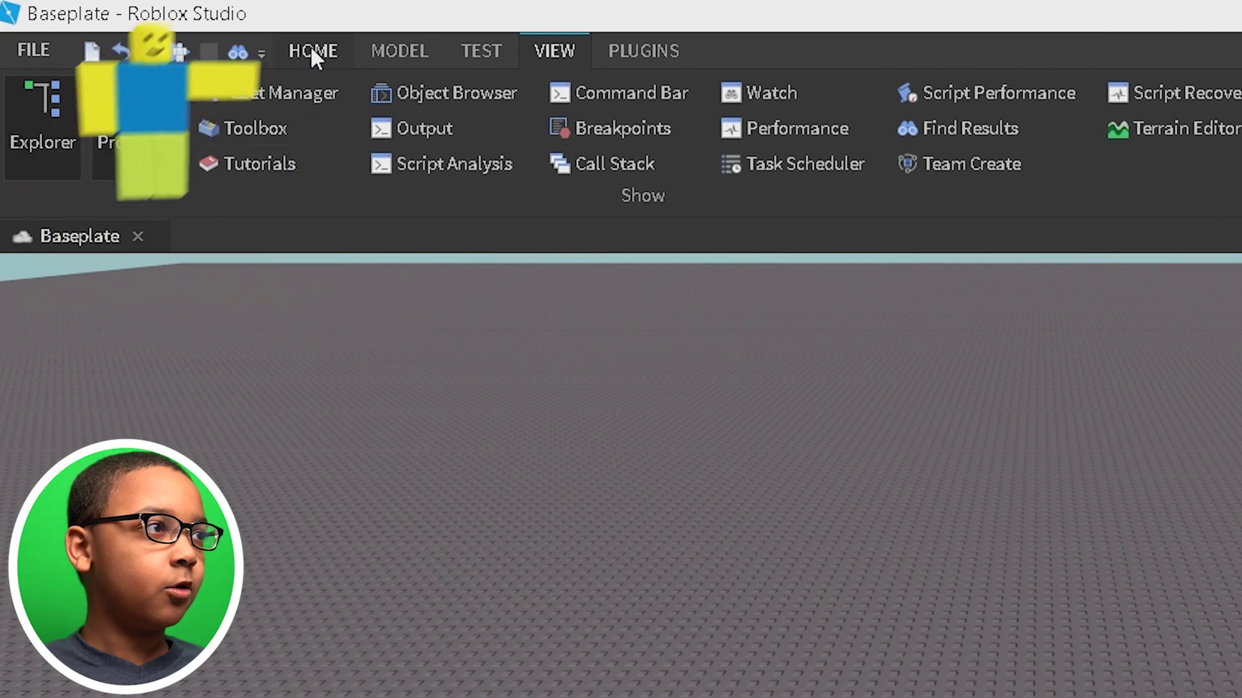
{"action": "left_click", "coordinate": [311, 50]}
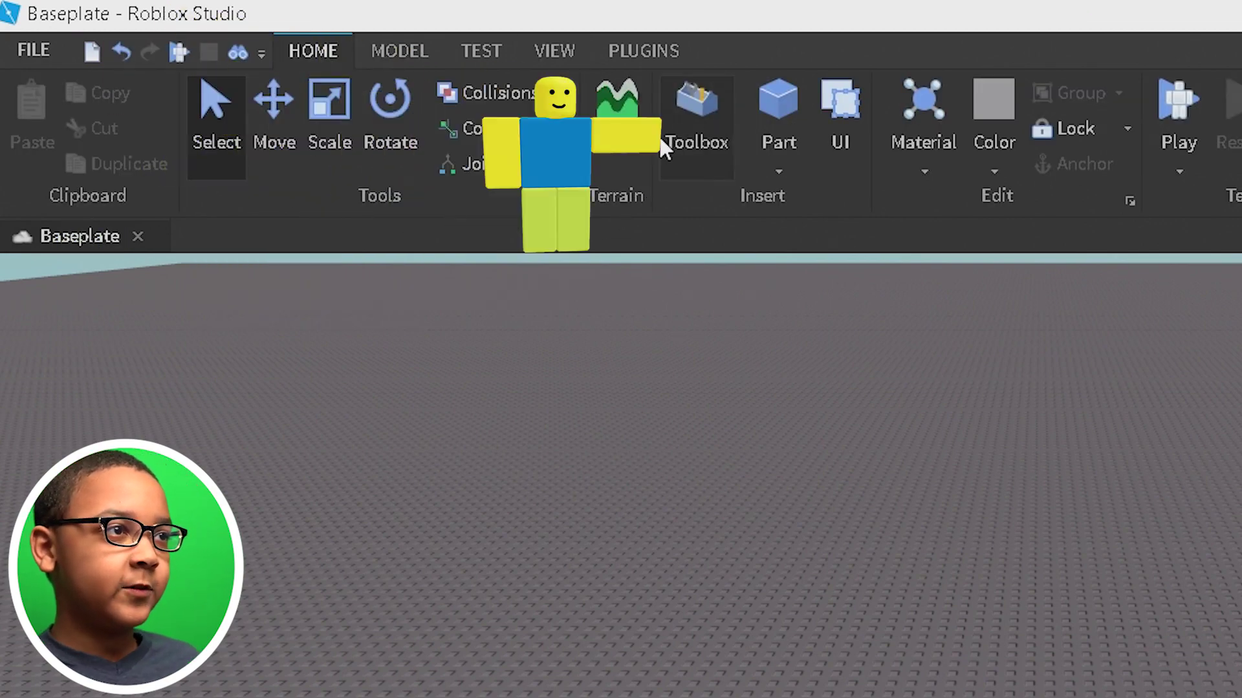
{"action": "left_click", "coordinate": [701, 96]}
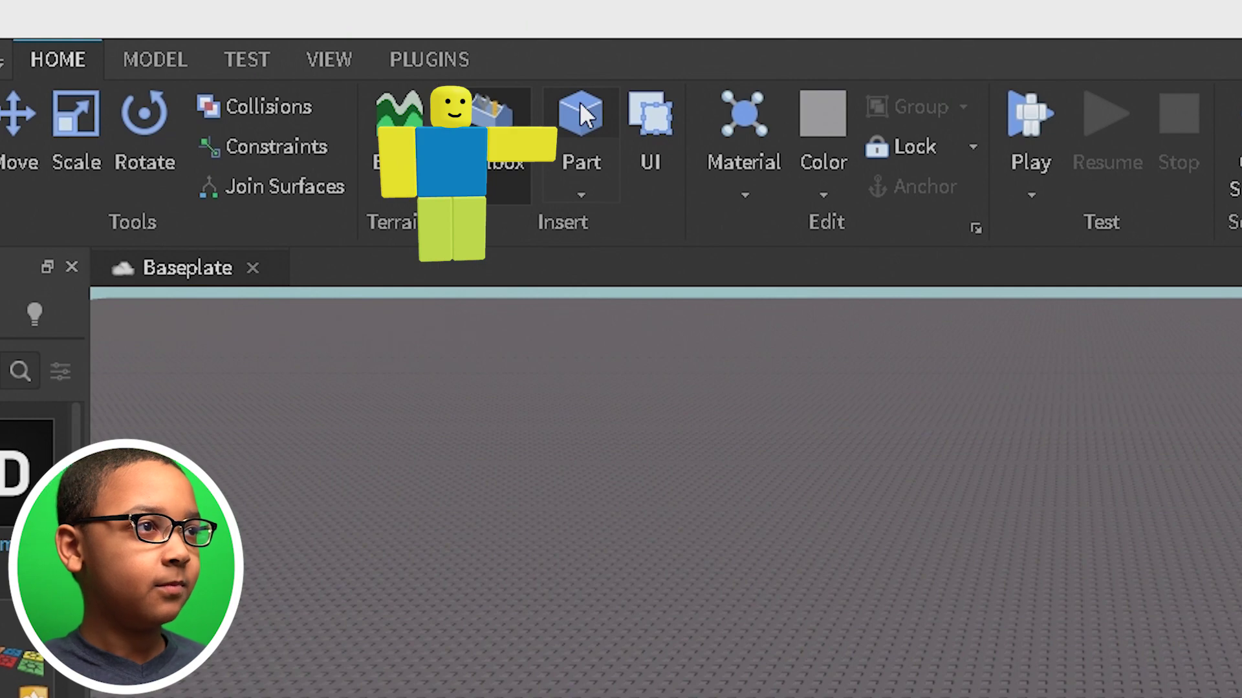
Insert a block part on the baseplate and scale it up in height, width and depth into a large box.
{"action": "left_click", "coordinate": [580, 109]}
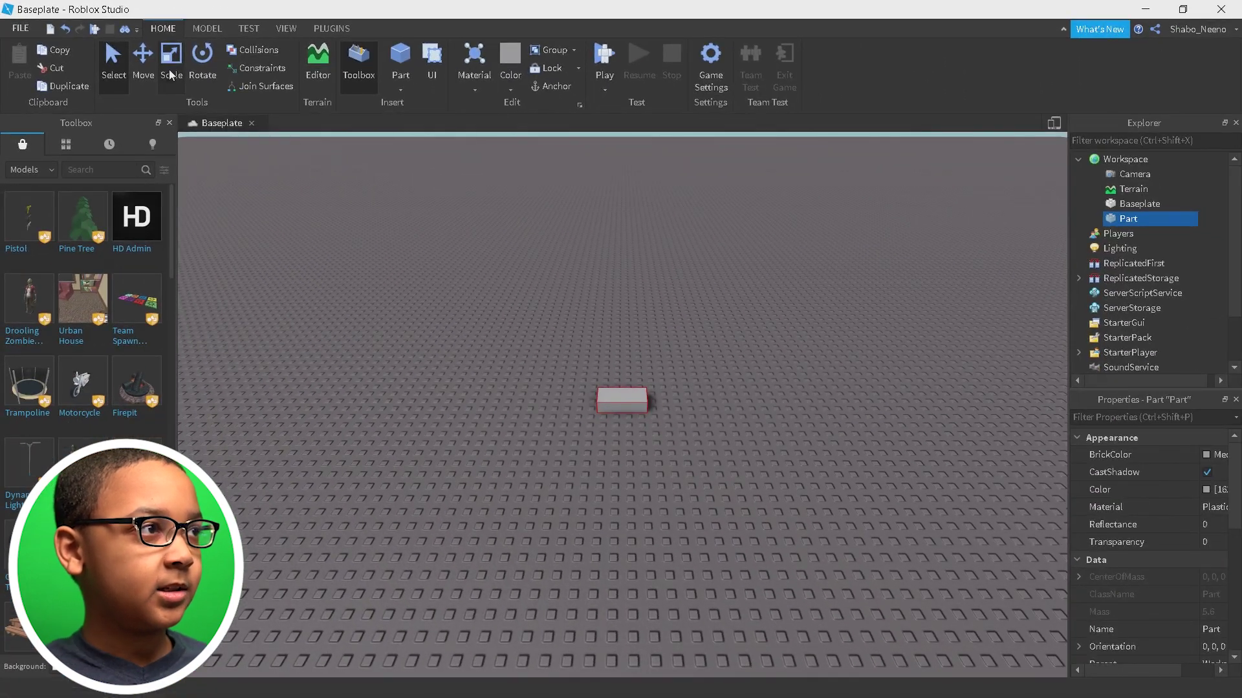
{"action": "left_click_drag", "start_coordinate": [625, 356], "coordinate": [621, 244]}
{"action": "left_click_drag", "start_coordinate": [674, 347], "coordinate": [898, 367]}
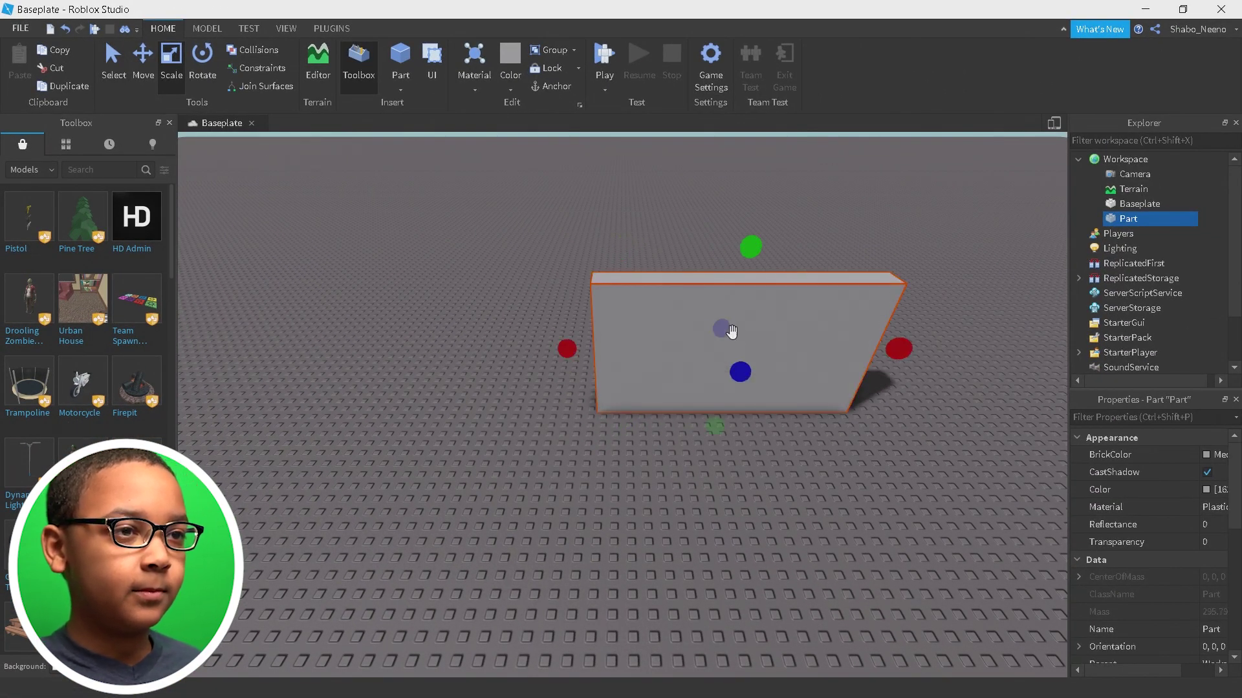
{"action": "left_click_drag", "start_coordinate": [727, 331], "coordinate": [707, 288]}
{"action": "right_click_drag", "start_coordinate": [708, 288], "coordinate": [708, 287]}
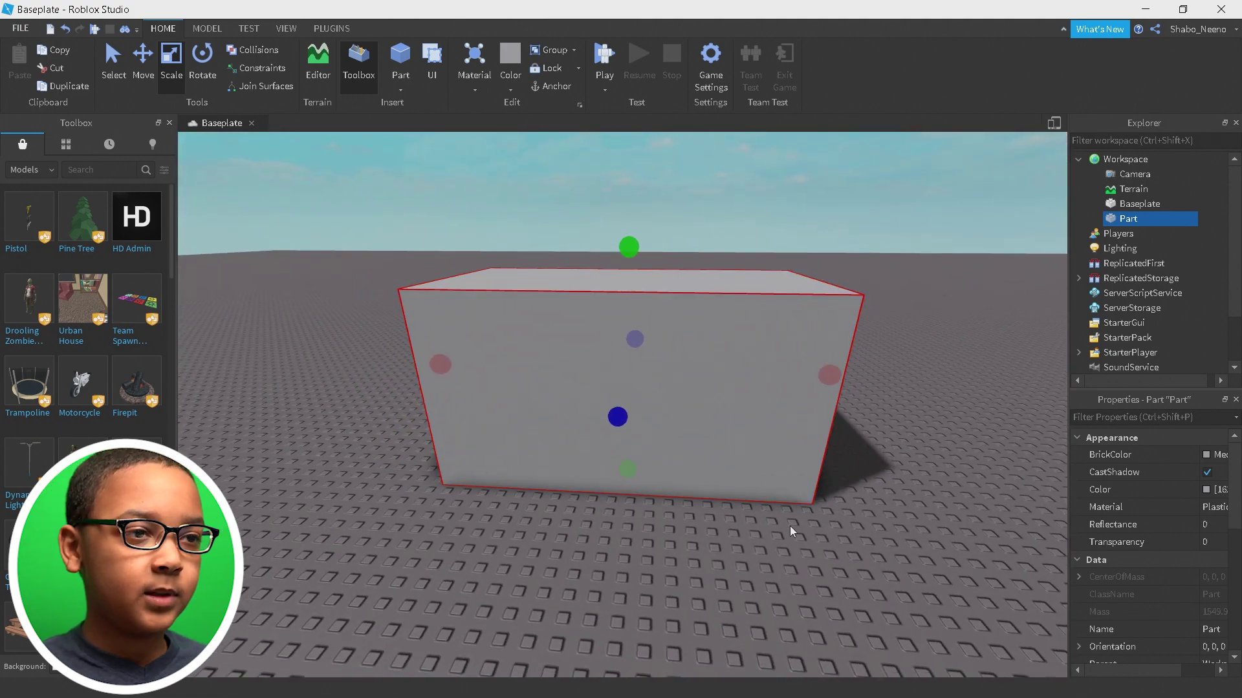
{"action": "left_click", "coordinate": [790, 530]}
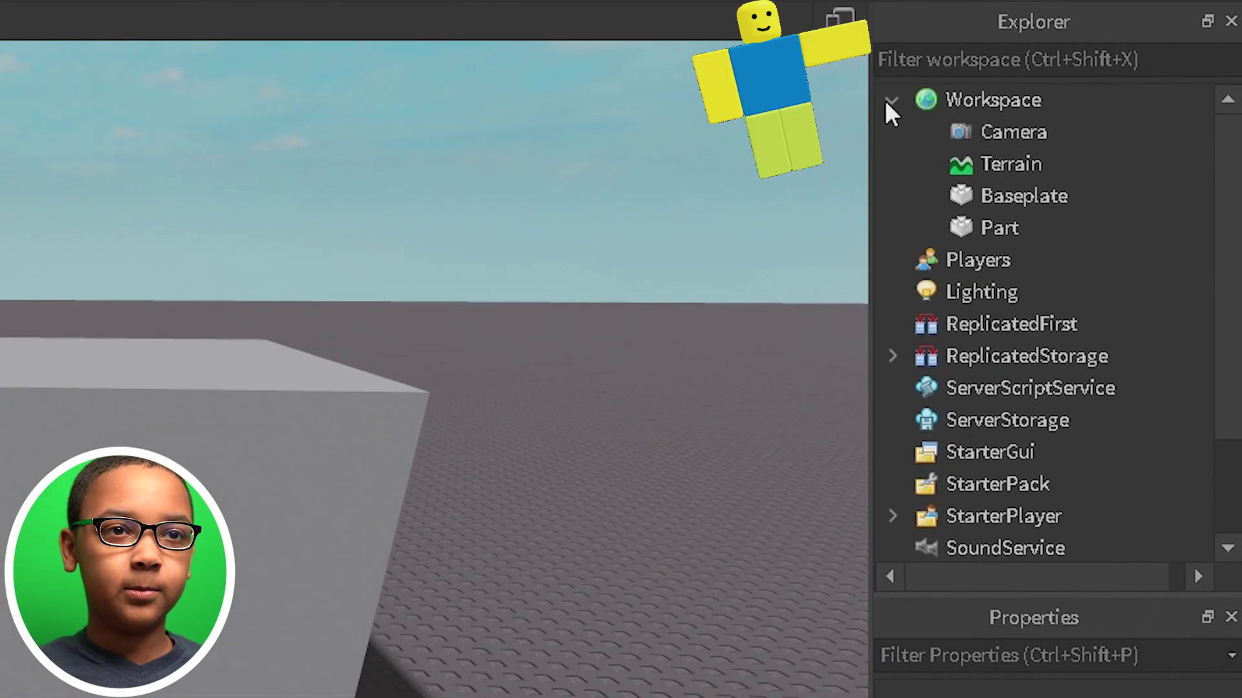
Insert a SurfaceGui object into the part under Workspace.
{"action": "left_click", "coordinate": [1078, 160]}
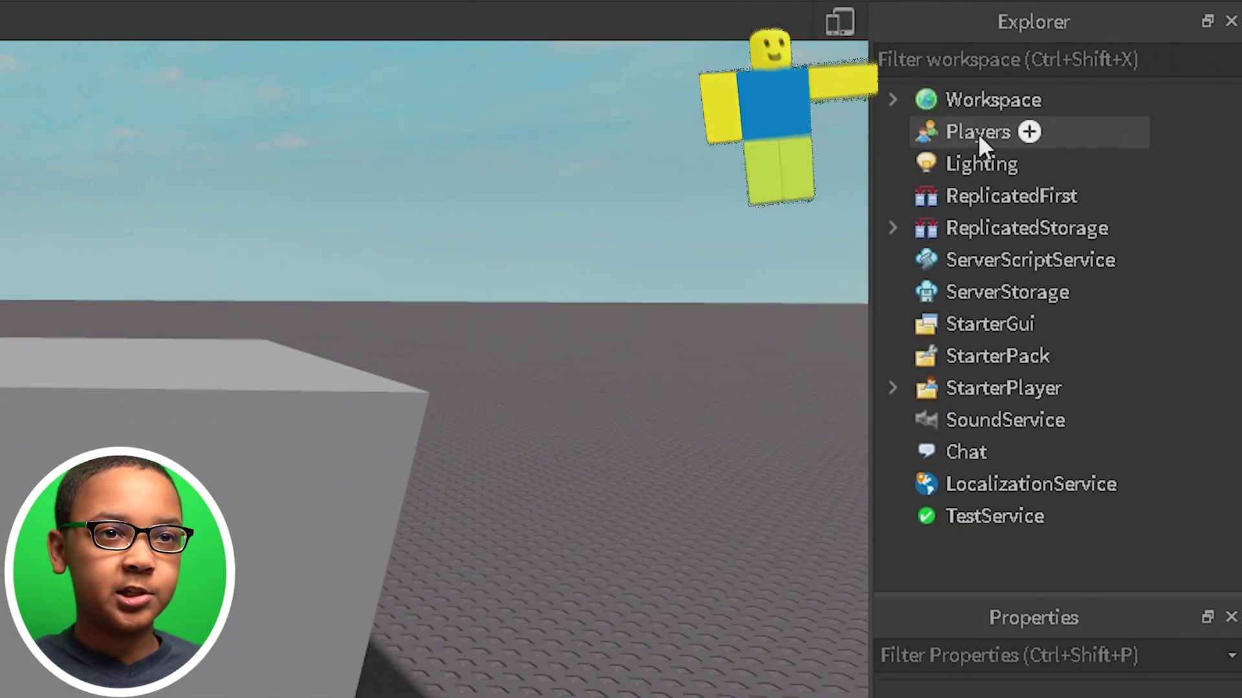
{"action": "left_click", "coordinate": [891, 101]}
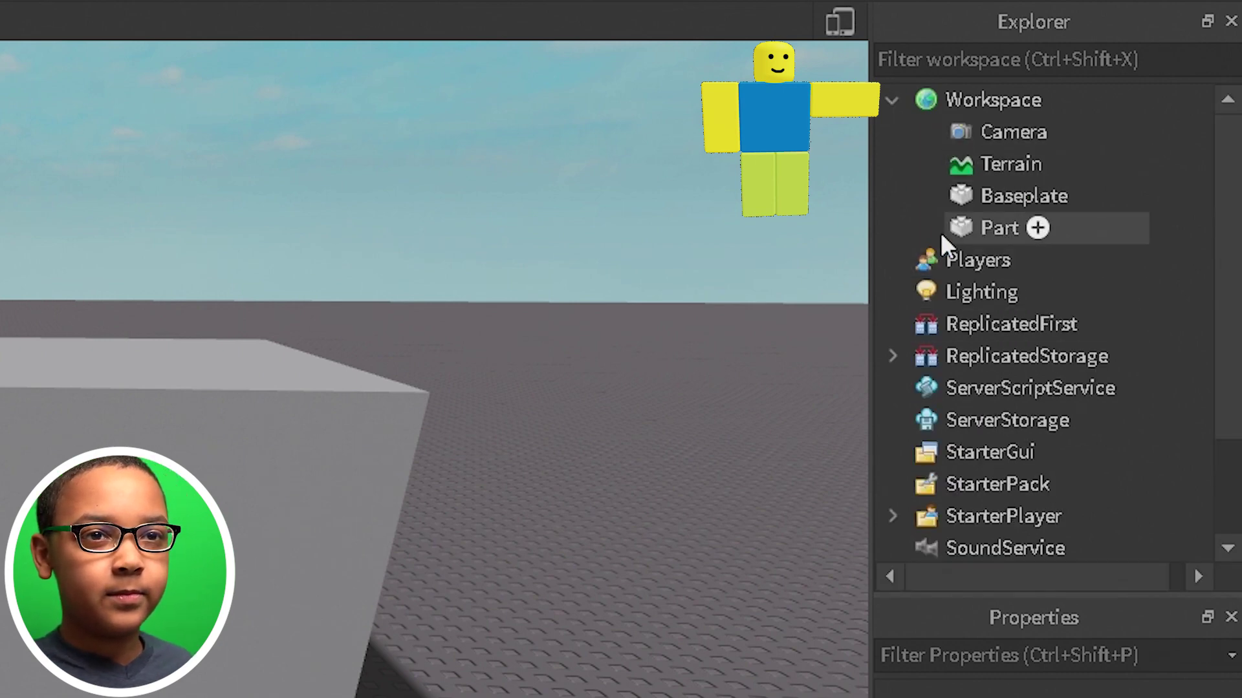
{"action": "right_click", "coordinate": [978, 232]}
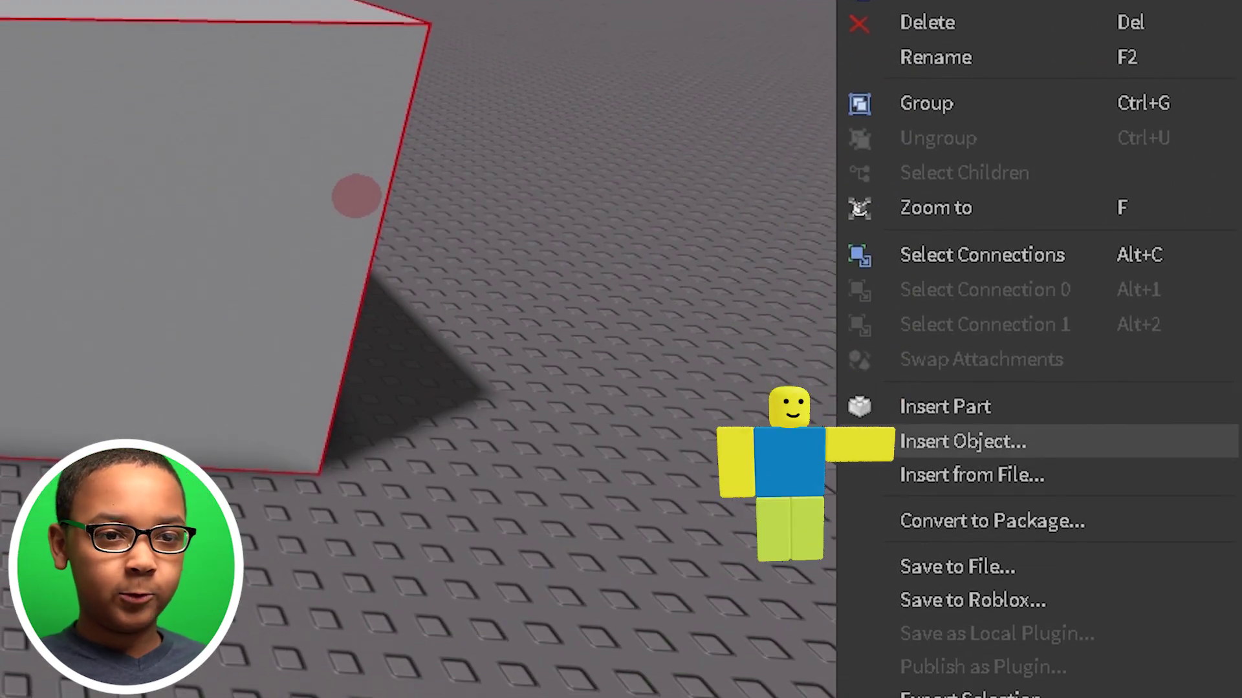
{"action": "left_click", "coordinate": [962, 441]}
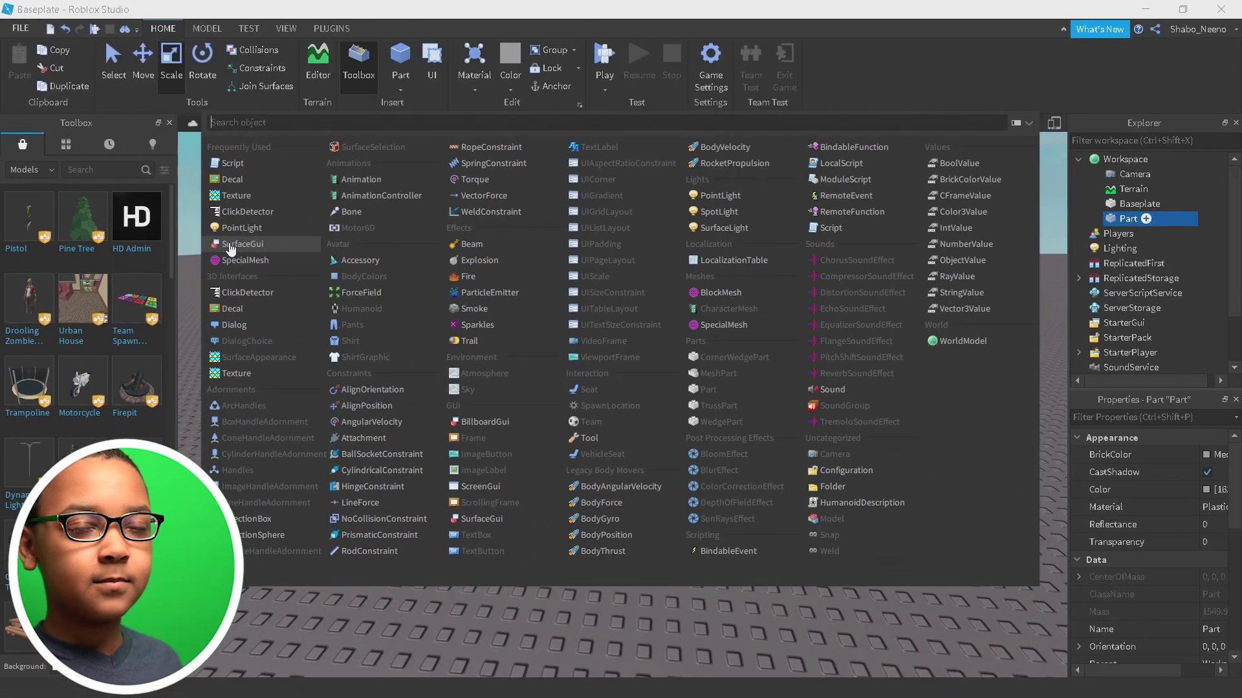
{"action": "left_click", "coordinate": [615, 388]}
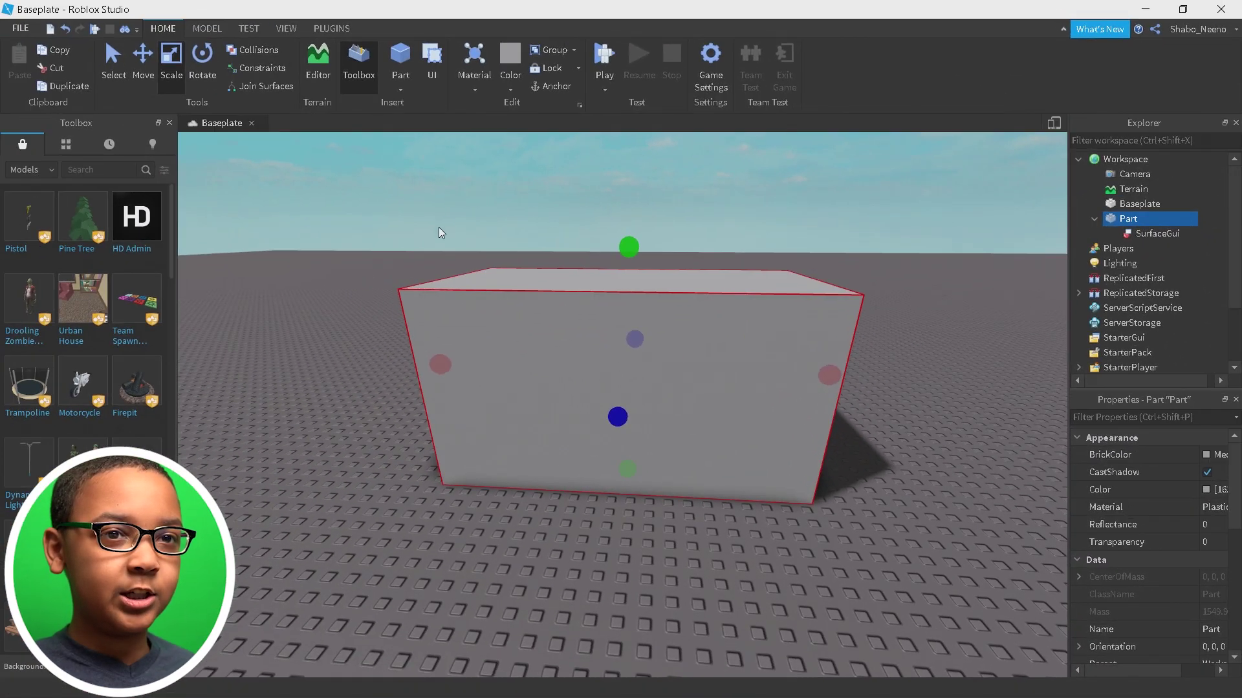
{"action": "left_click", "coordinate": [526, 205]}
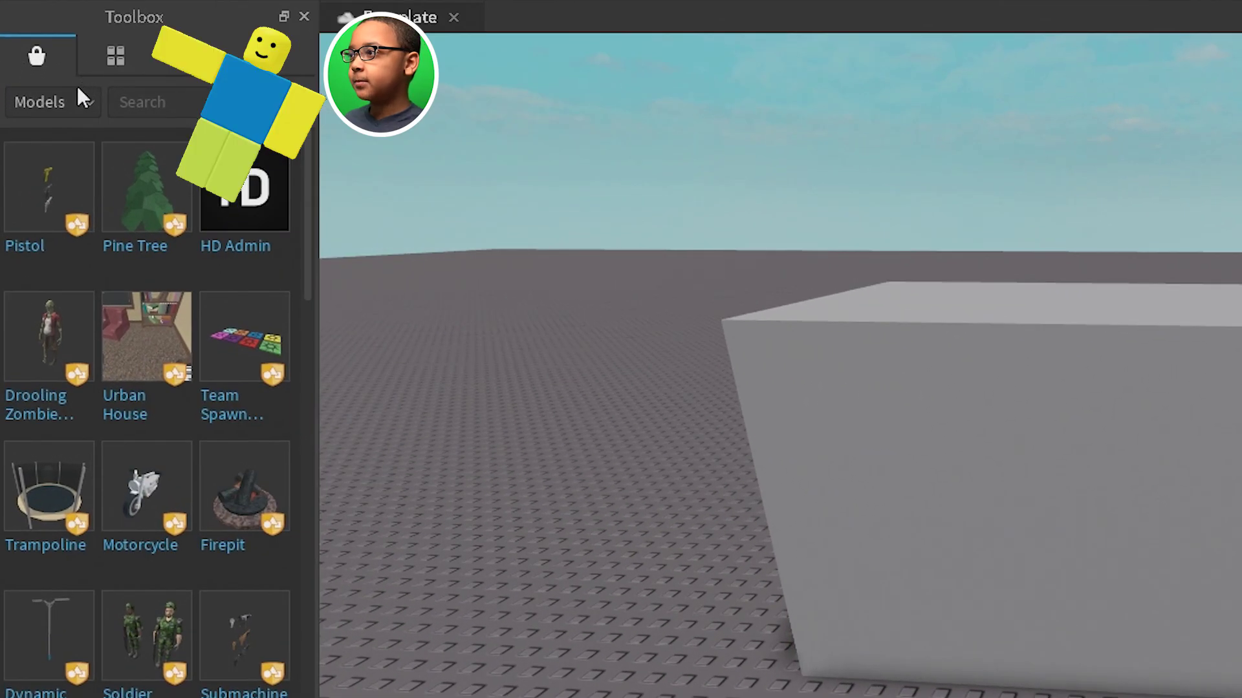
Insert the NOM NOM NOM video from the Toolbox's Videos category and nest it inside the part's SurfaceGui.
{"action": "left_click", "coordinate": [61, 102]}
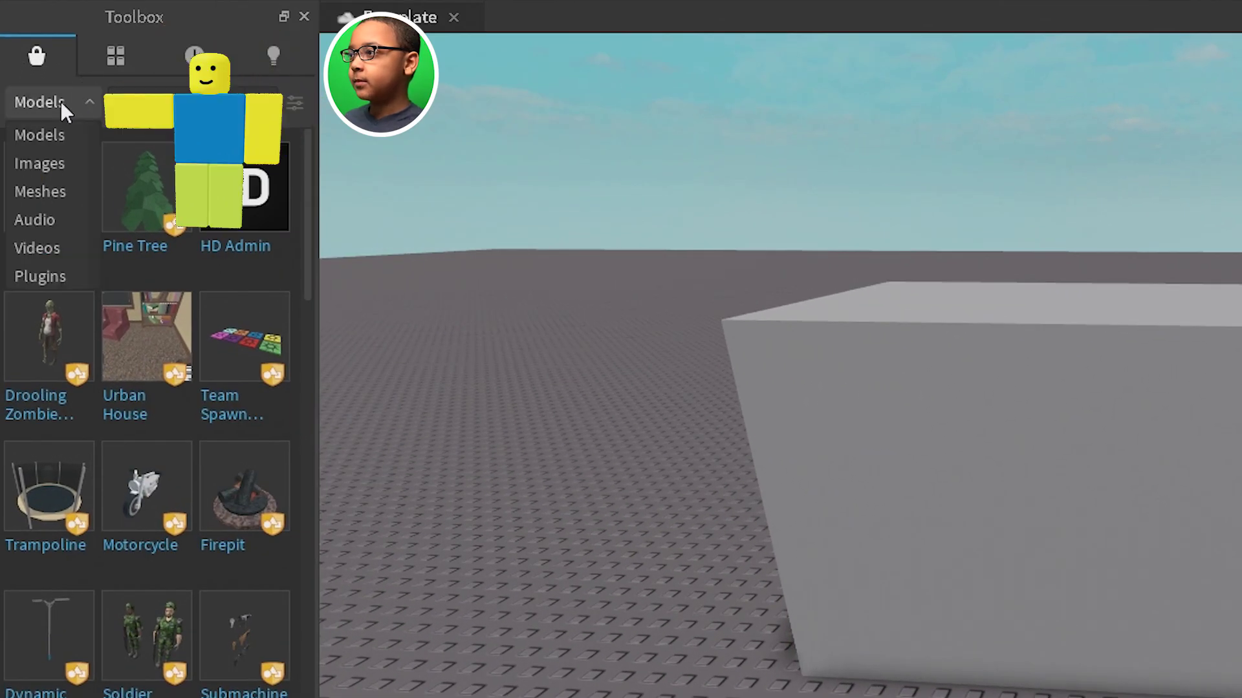
{"action": "left_click", "coordinate": [43, 247]}
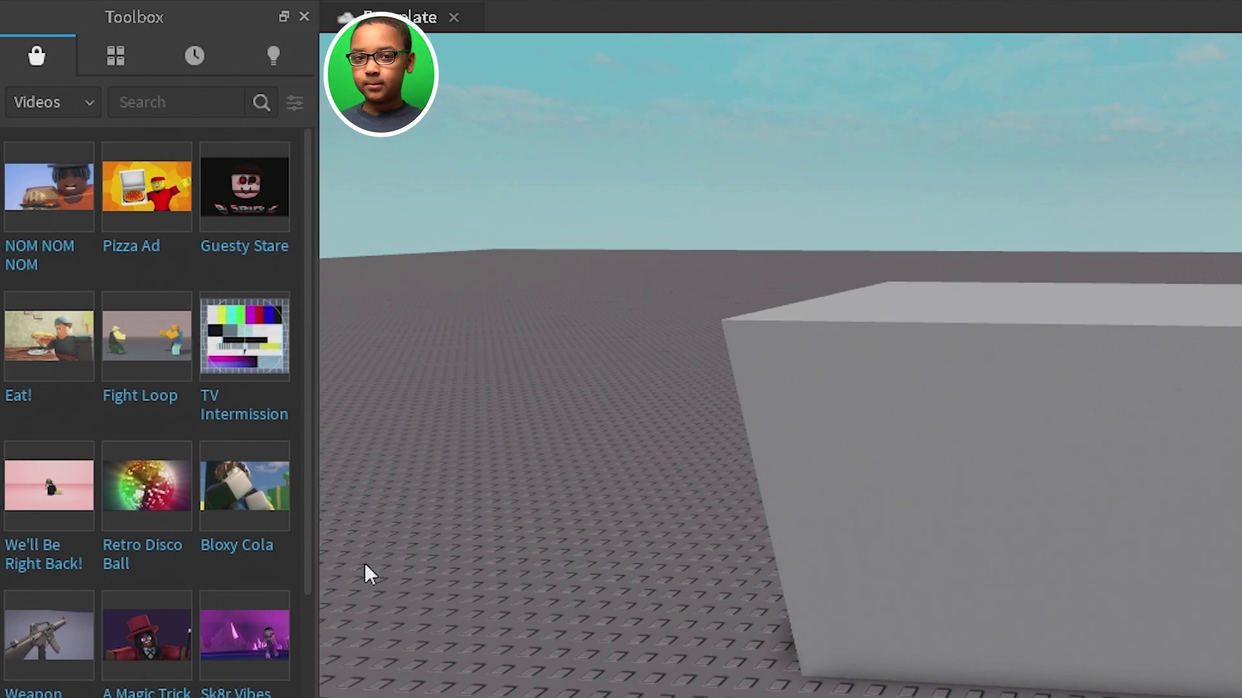
{"action": "left_click", "coordinate": [46, 215]}
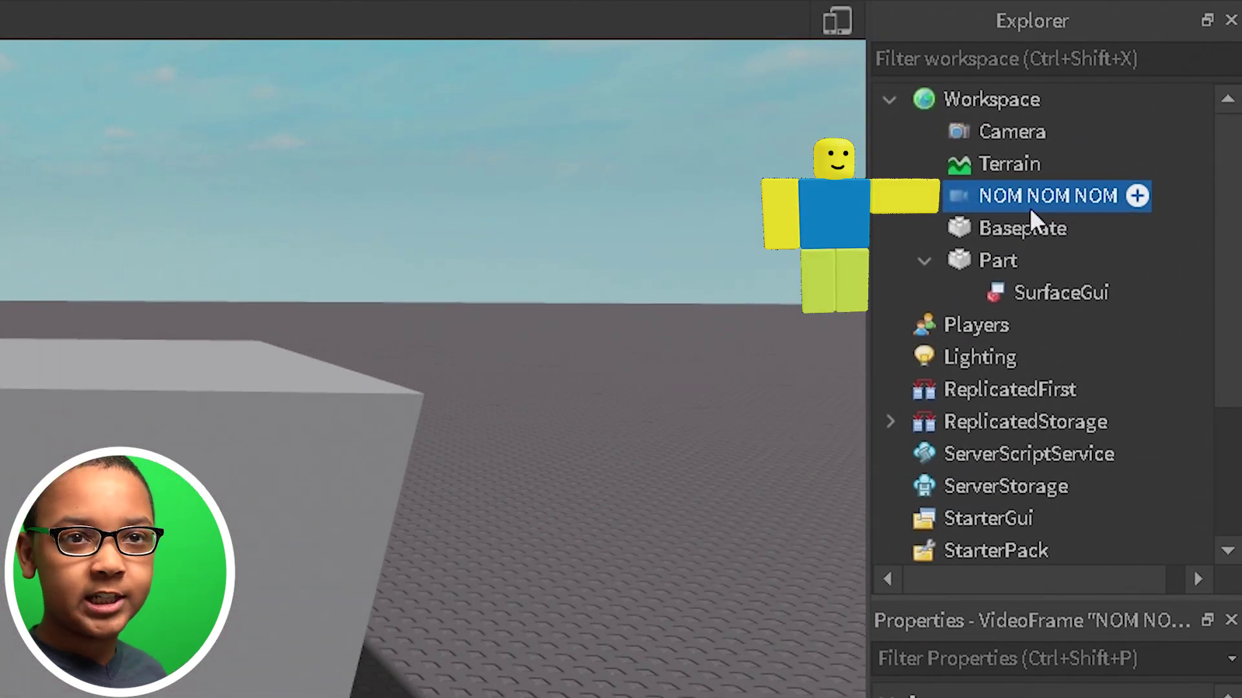
{"action": "left_click_drag", "start_coordinate": [973, 196], "coordinate": [1022, 286]}
Locate the block face that carries the video and reposition the block on the baseplate.
{"action": "right_click_drag", "start_coordinate": [330, 511], "coordinate": [329, 511]}
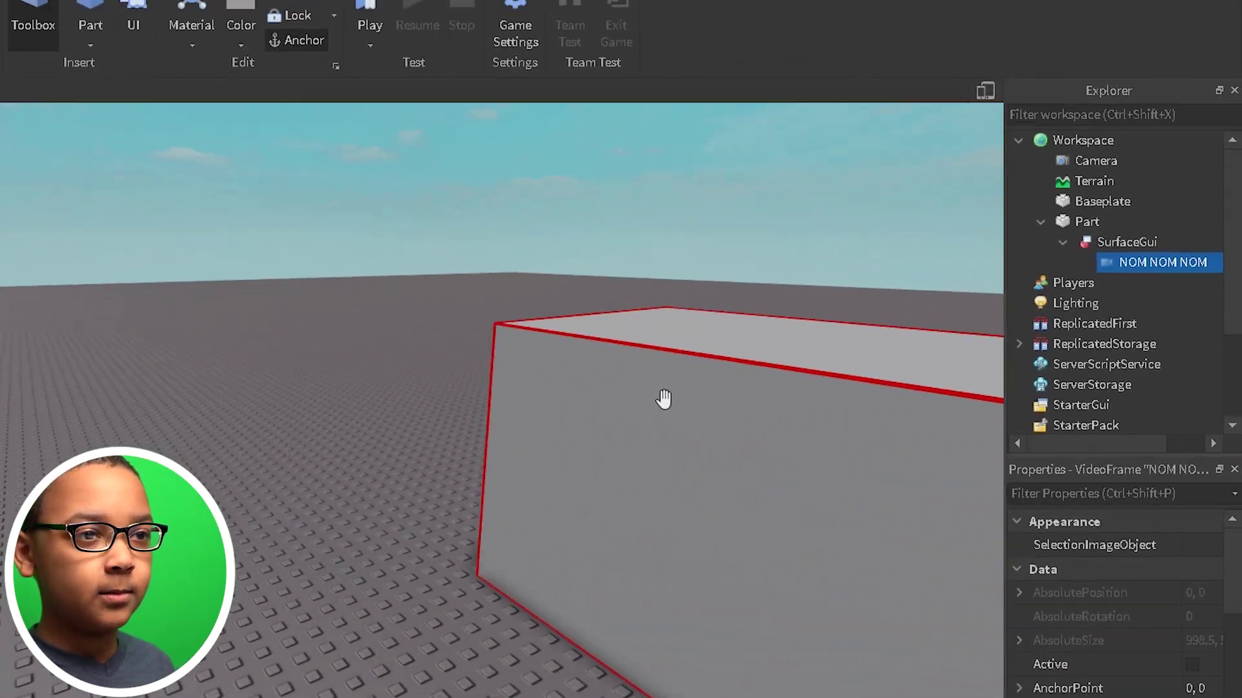
{"action": "right_click_drag", "start_coordinate": [821, 355], "coordinate": [818, 349]}
{"action": "scroll", "coordinate": [798, 546], "scroll_direction": "up", "scroll_amount": 3}
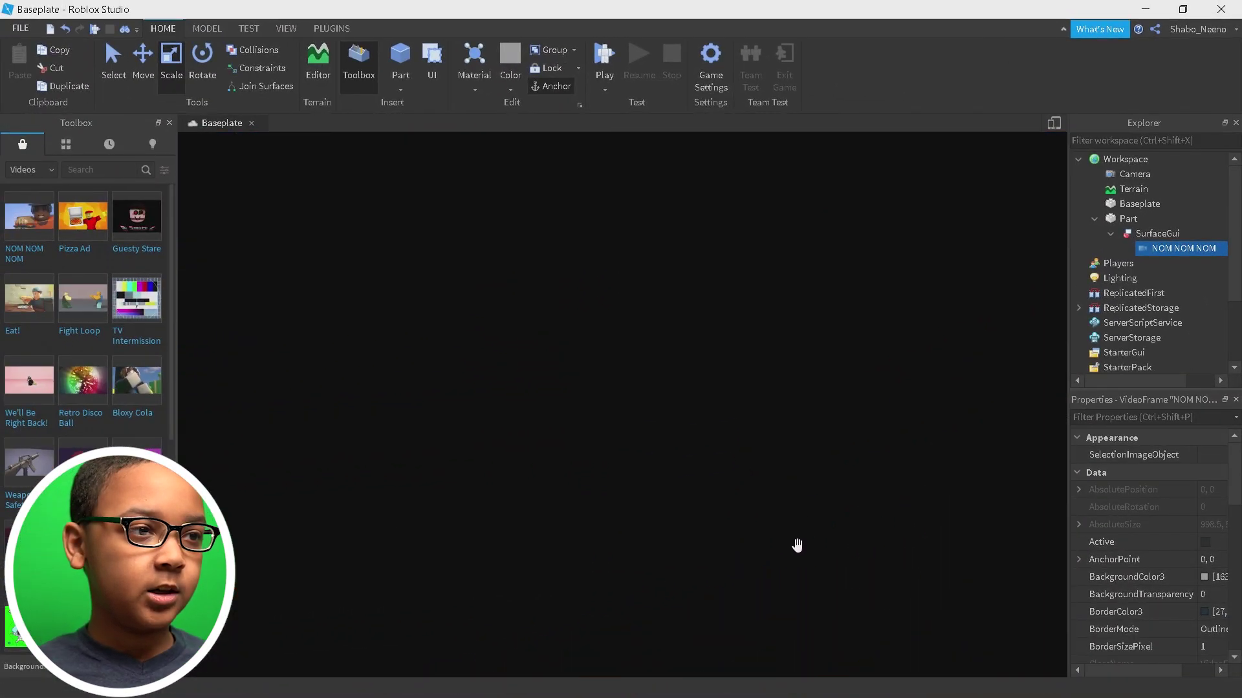
{"action": "scroll", "coordinate": [799, 550], "scroll_direction": "down", "scroll_amount": 5}
{"action": "right_click_drag", "start_coordinate": [797, 546], "coordinate": [648, 447]}
{"action": "left_click", "coordinate": [740, 499]}
{"action": "left_click_drag", "start_coordinate": [648, 447], "coordinate": [336, 446]}
{"action": "left_click", "coordinate": [787, 574]}
{"action": "left_click_drag", "start_coordinate": [692, 459], "coordinate": [497, 354]}
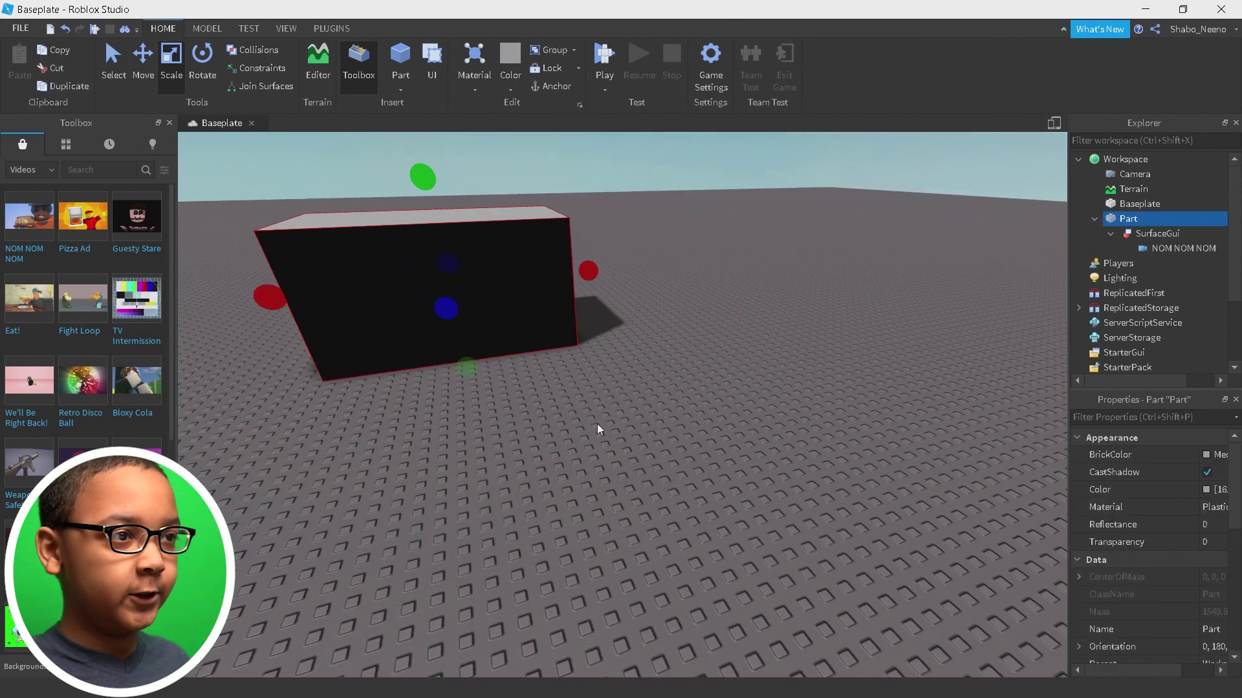
Scale the block taller and wider so its black video face forms a large landscape screen.
{"action": "left_click", "coordinate": [598, 429]}
{"action": "right_click_drag", "start_coordinate": [599, 430], "coordinate": [666, 420]}
{"action": "scroll", "coordinate": [728, 438], "scroll_direction": "down", "scroll_amount": 1}
{"action": "left_click", "coordinate": [719, 423]}
{"action": "left_click_drag", "start_coordinate": [668, 337], "coordinate": [662, 177]}
{"action": "scroll", "coordinate": [660, 185], "scroll_direction": "down", "scroll_amount": 1}
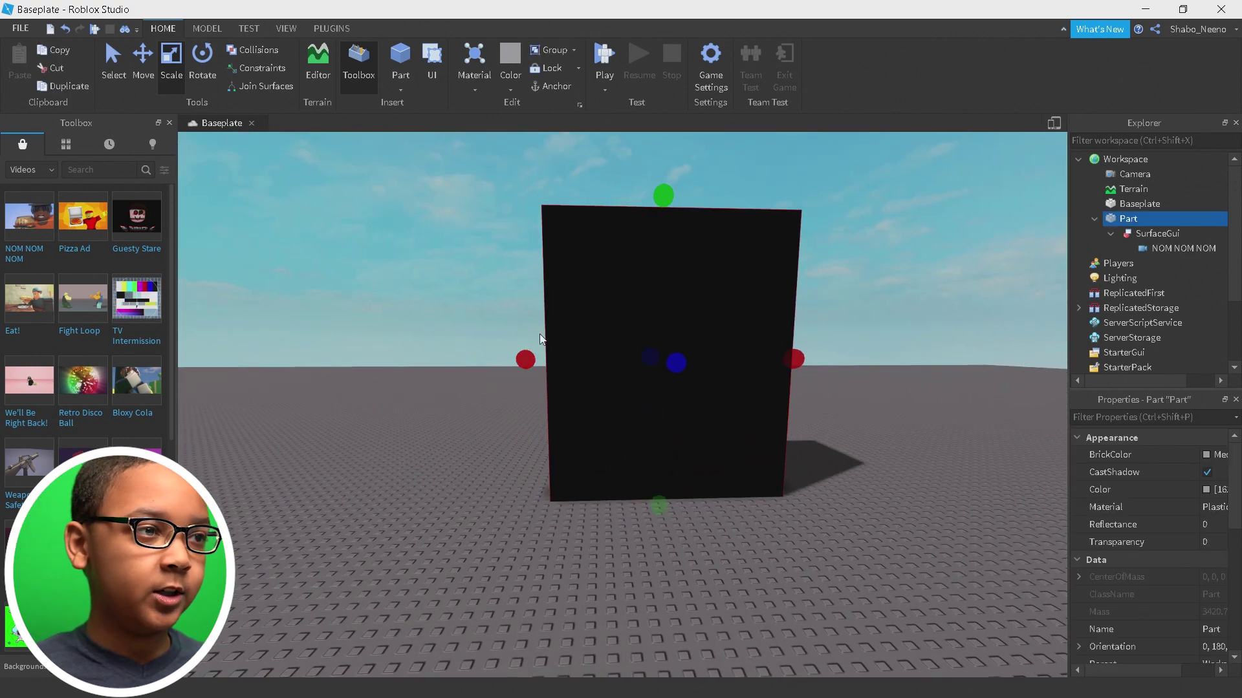
{"action": "left_click_drag", "start_coordinate": [523, 358], "coordinate": [312, 361]}
{"action": "left_click", "coordinate": [854, 476]}
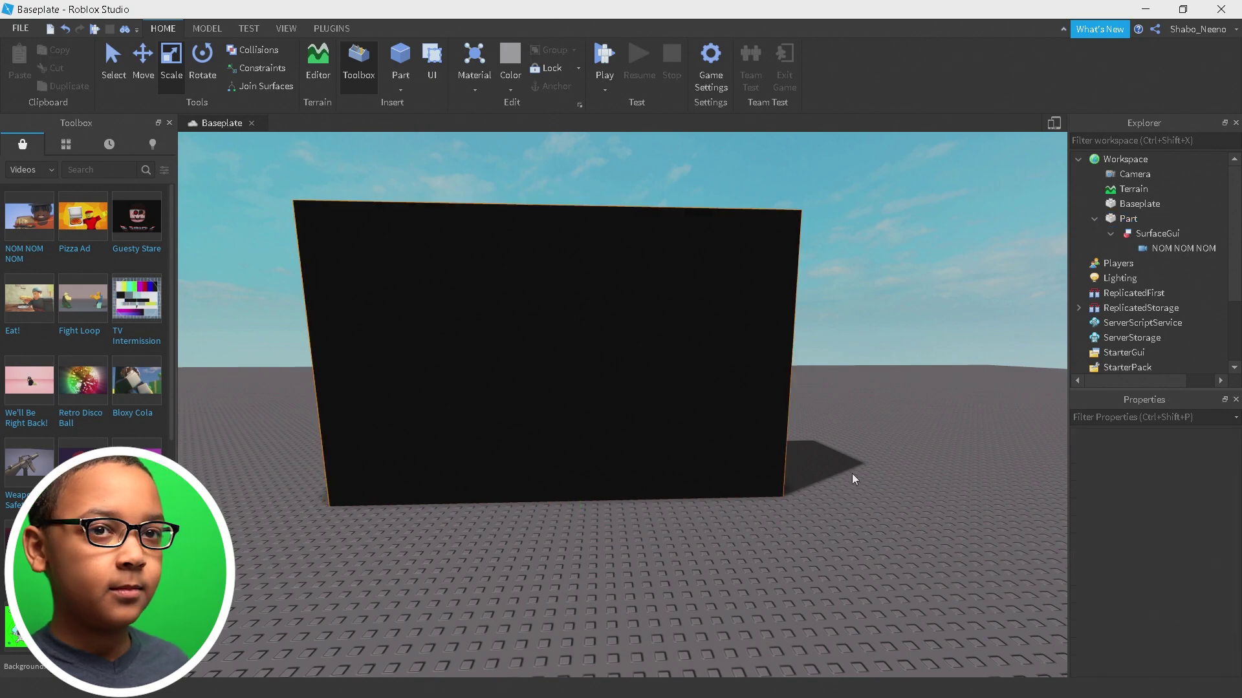
{"action": "scroll", "coordinate": [857, 474], "scroll_direction": "down", "scroll_amount": 1}
{"action": "key", "text": "a"}
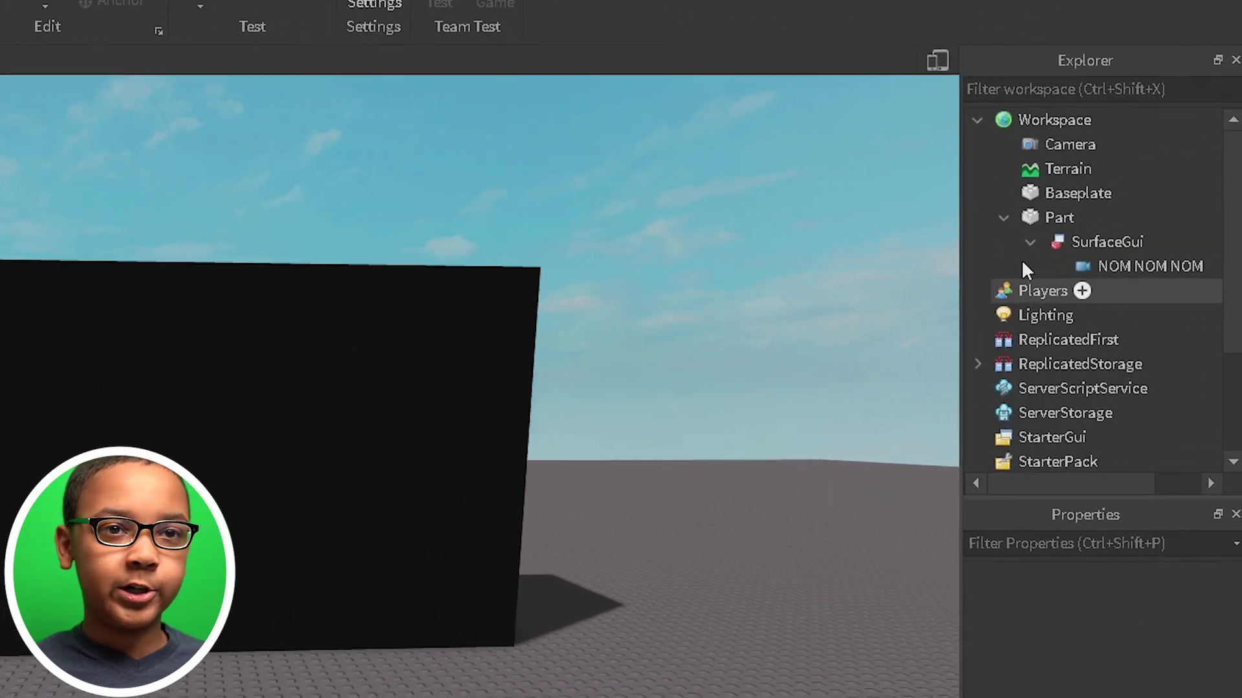
Enable the Looped and Playing properties of the NOM NOM NOM video frame.
{"action": "left_click", "coordinate": [1095, 278]}
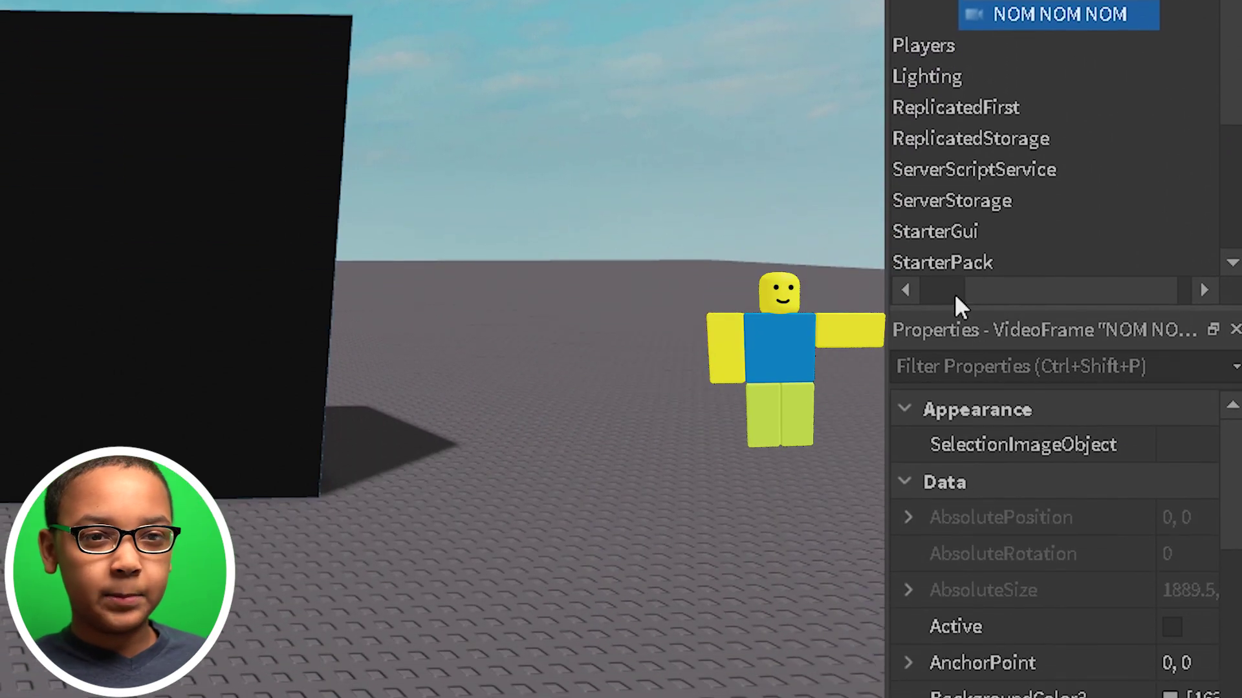
{"action": "scroll", "coordinate": [1032, 524], "scroll_direction": "down", "scroll_amount": 6}
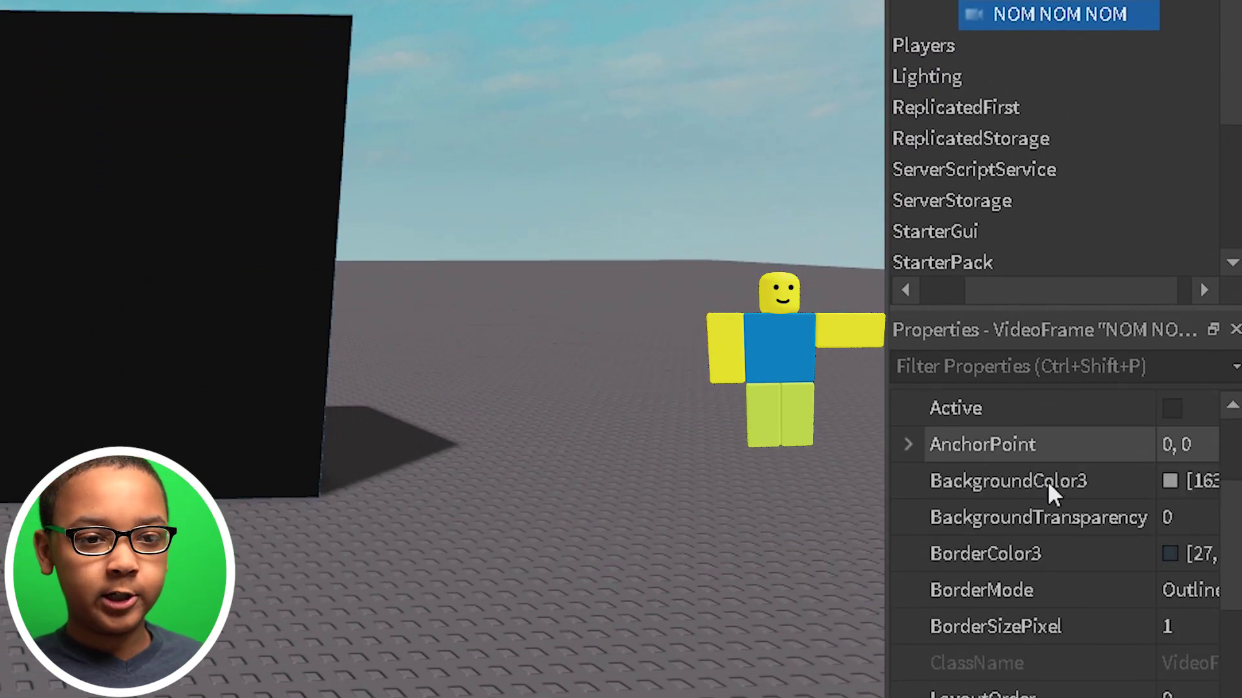
{"action": "scroll", "coordinate": [1051, 624], "scroll_direction": "down", "scroll_amount": 6}
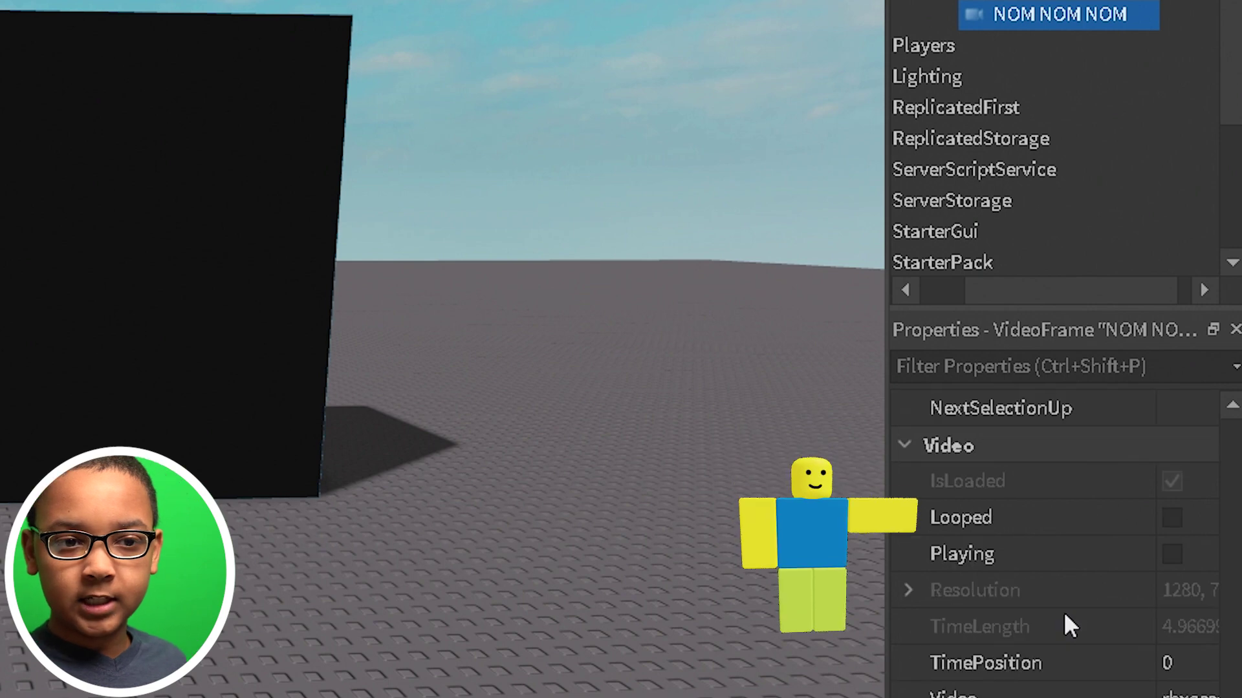
{"action": "left_click", "coordinate": [1182, 517]}
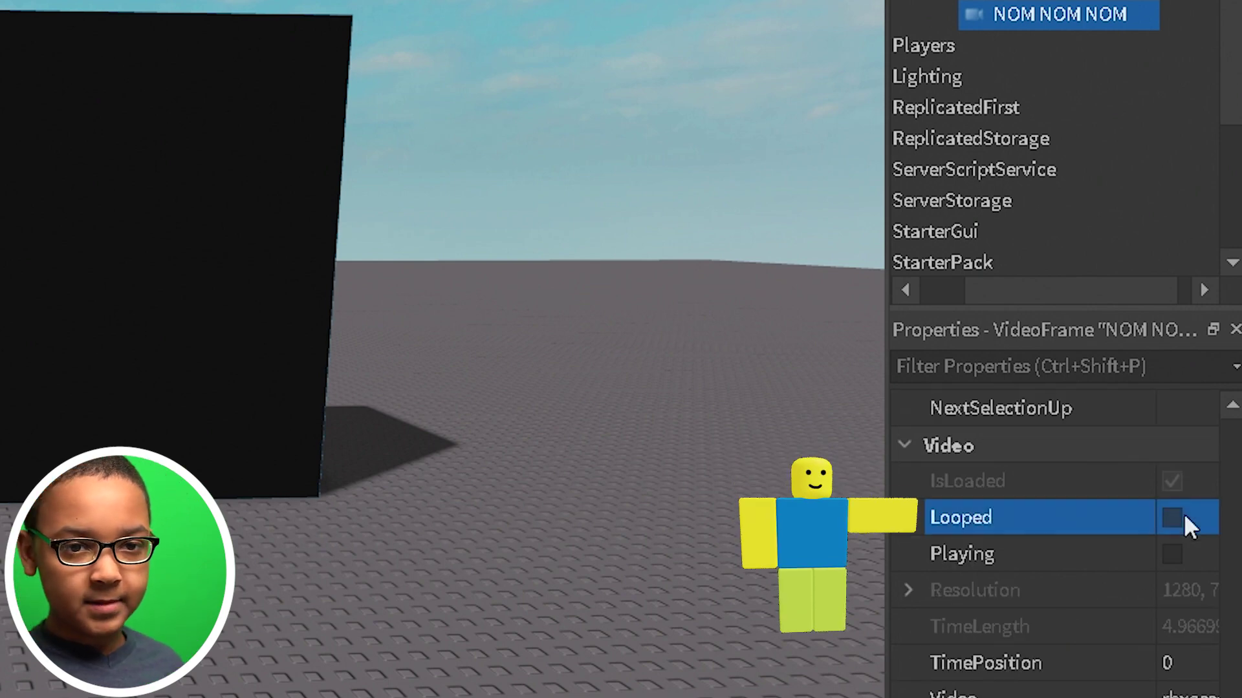
{"action": "left_click", "coordinate": [1167, 565]}
{"action": "left_click", "coordinate": [1167, 565]}
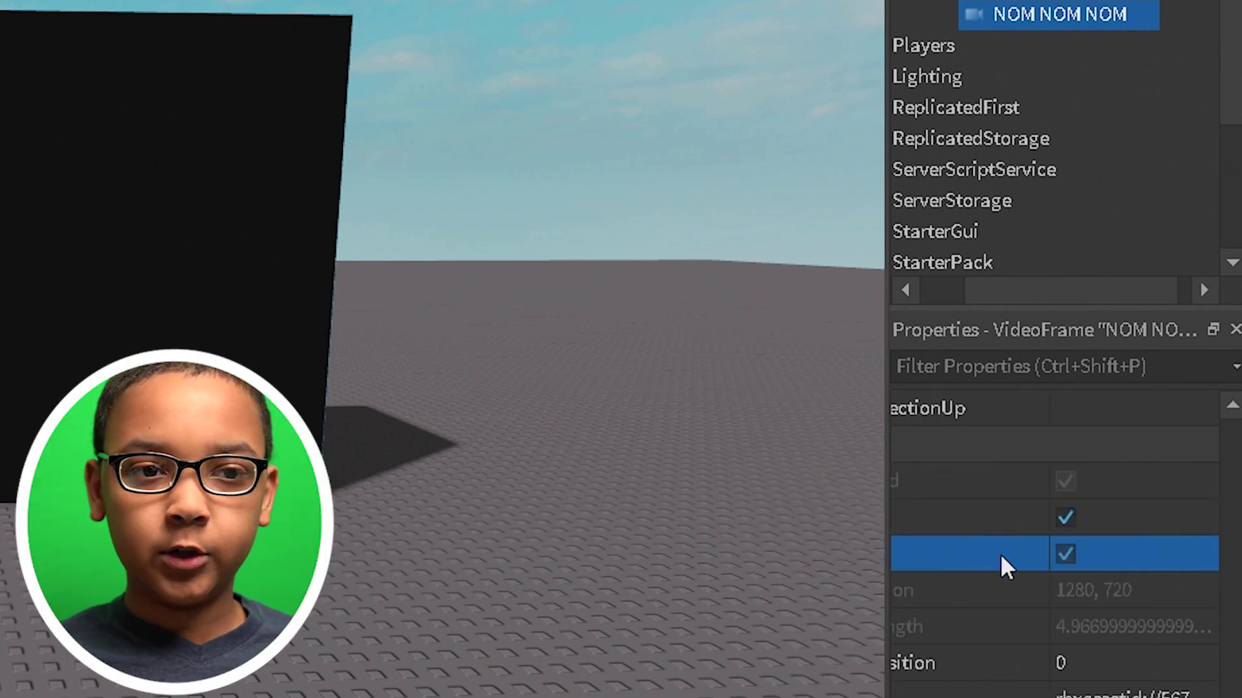
{"action": "left_click", "coordinate": [1104, 532]}
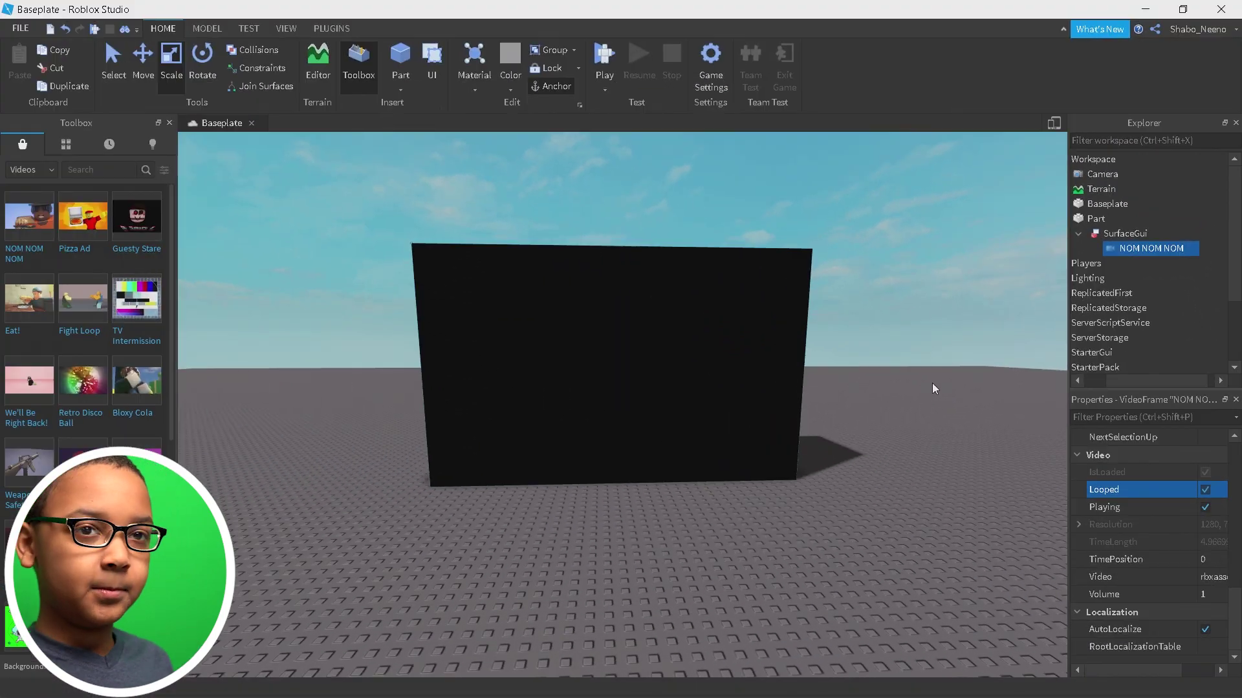
Deselect the video frame and start a play test of the Baseplate game.
{"action": "left_click", "coordinate": [823, 301]}
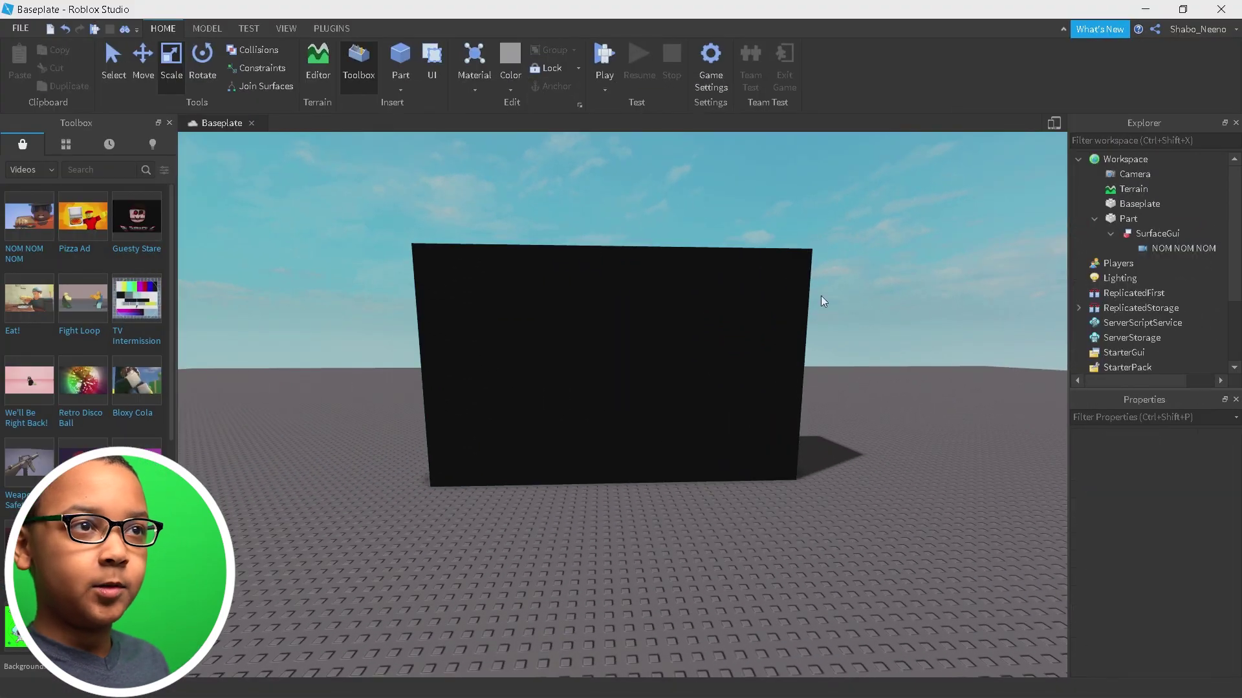
{"action": "left_click", "coordinate": [601, 53]}
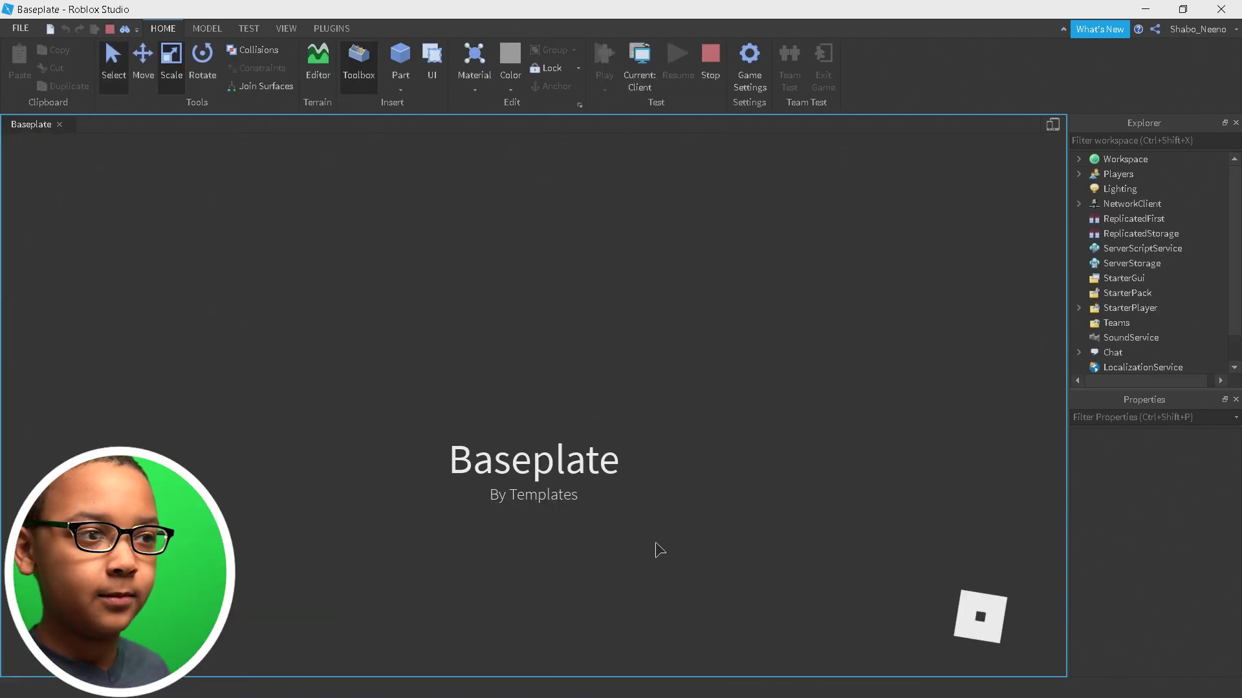
Walk the character up to and around the block to watch the video from several angles, and stop the play test.
{"action": "key", "text": "w"}
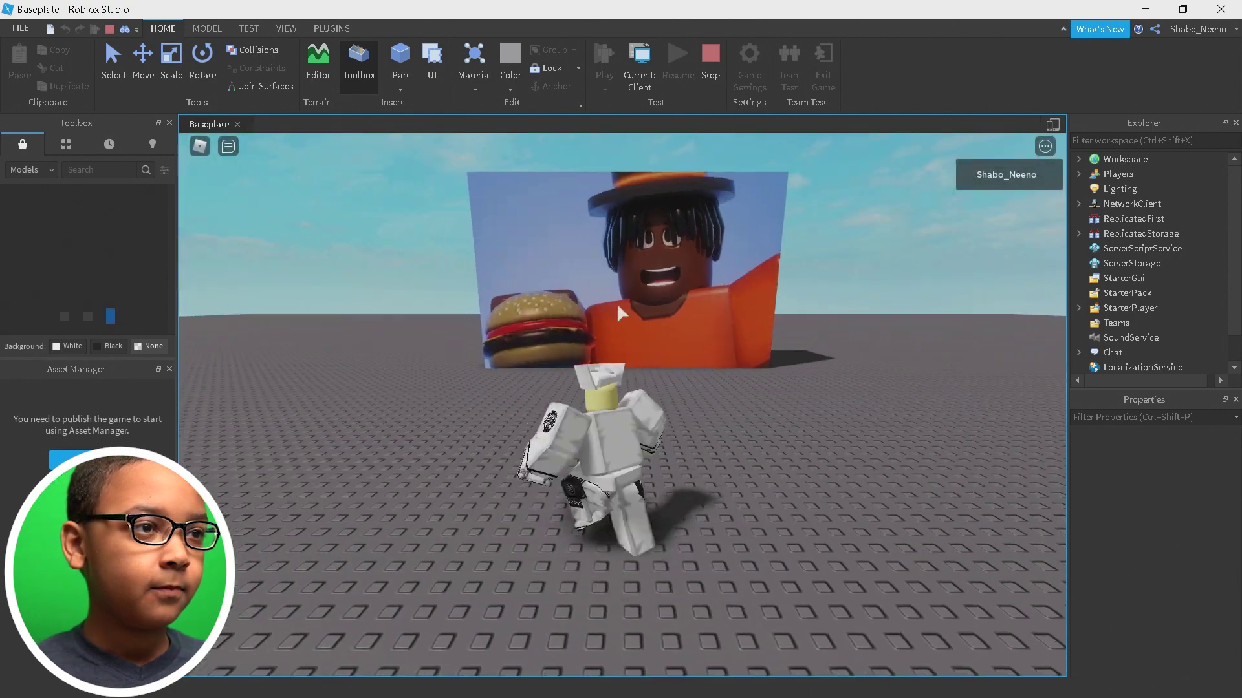
{"action": "scroll", "coordinate": [762, 408], "scroll_direction": "down", "scroll_amount": 3}
{"action": "right_click_drag", "start_coordinate": [762, 408], "coordinate": [710, 409]}
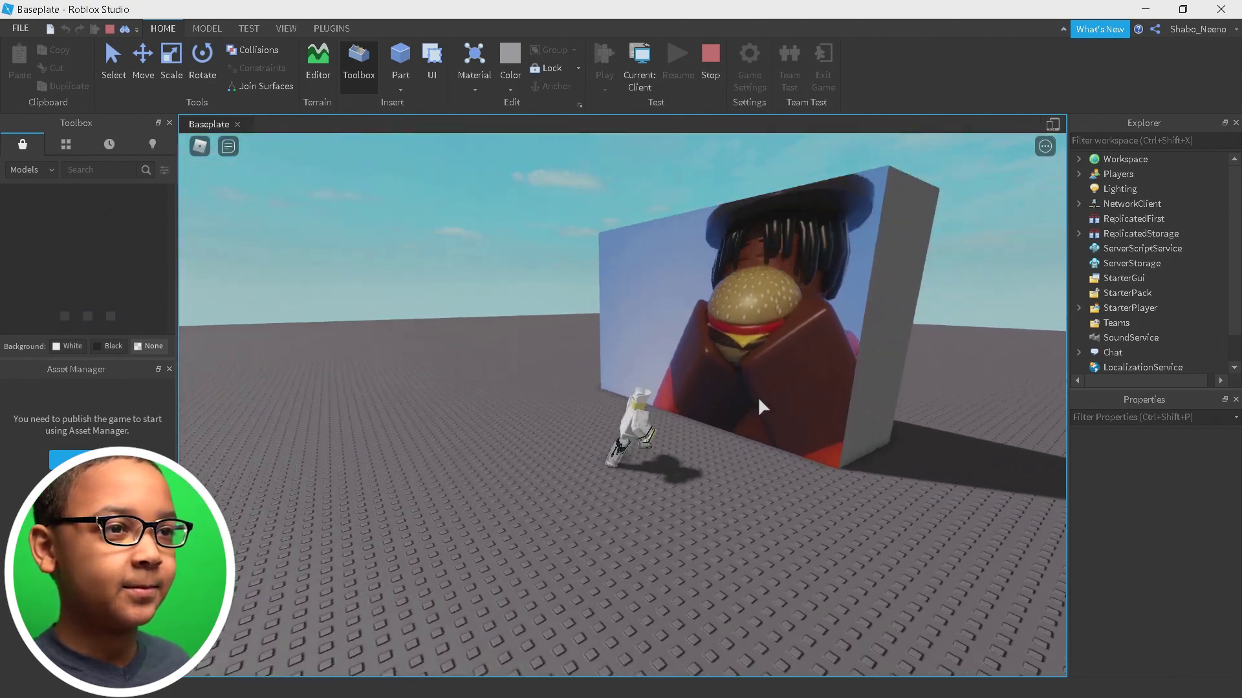
{"action": "key", "text": "w"}
{"action": "key", "text": "a"}
{"action": "key", "text": "w"}
{"action": "scroll", "coordinate": [759, 402], "scroll_direction": "down", "scroll_amount": 3}
{"action": "key", "text": "s"}
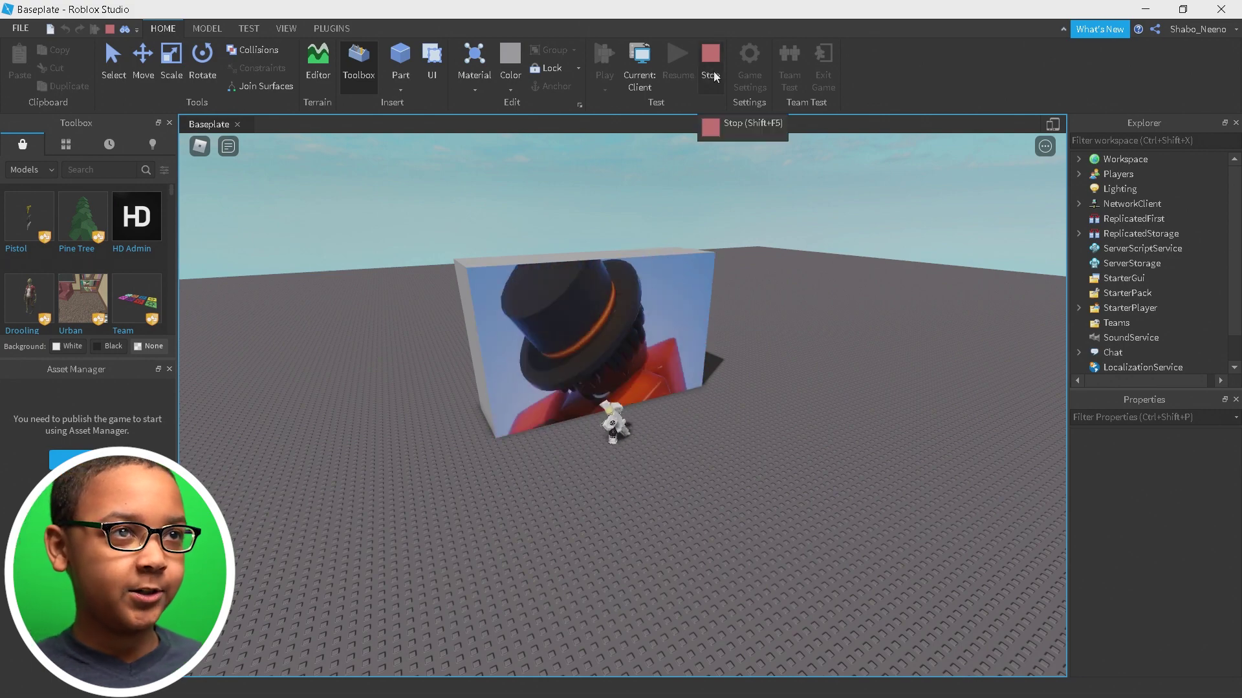
{"action": "left_click", "coordinate": [711, 61]}
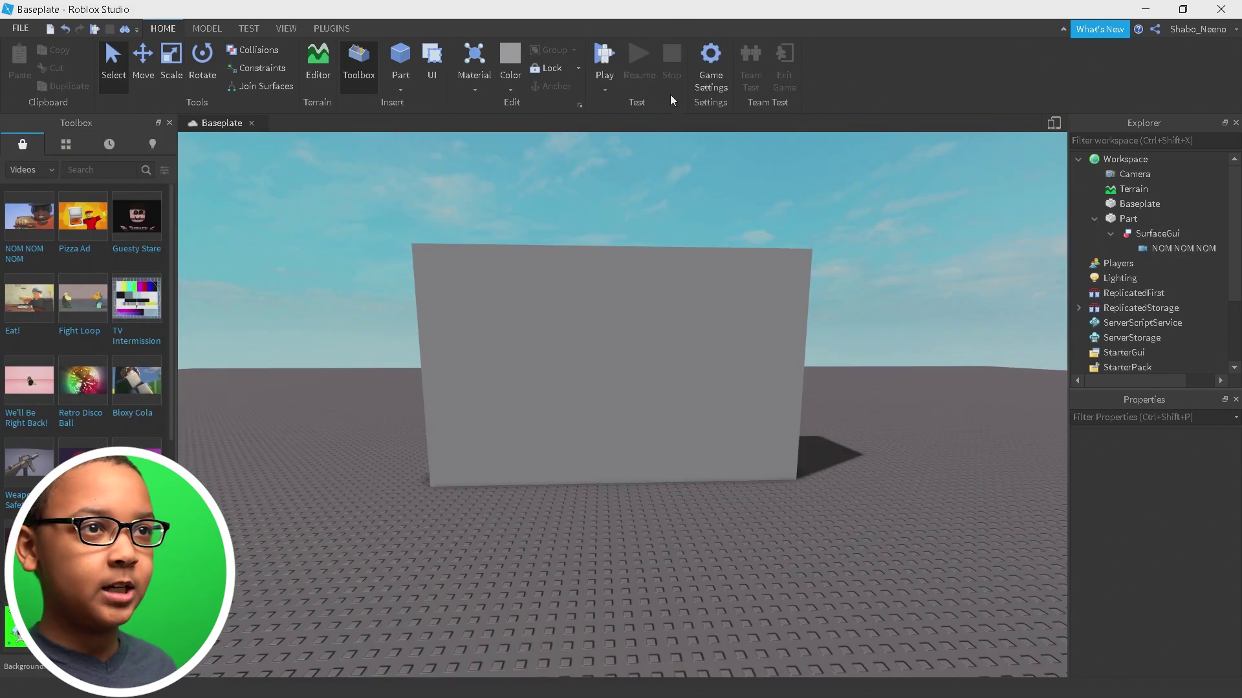
Collapse the SurfaceGui and move the House model from ReplicatedStorage into Workspace.
{"action": "left_click", "coordinate": [1106, 232]}
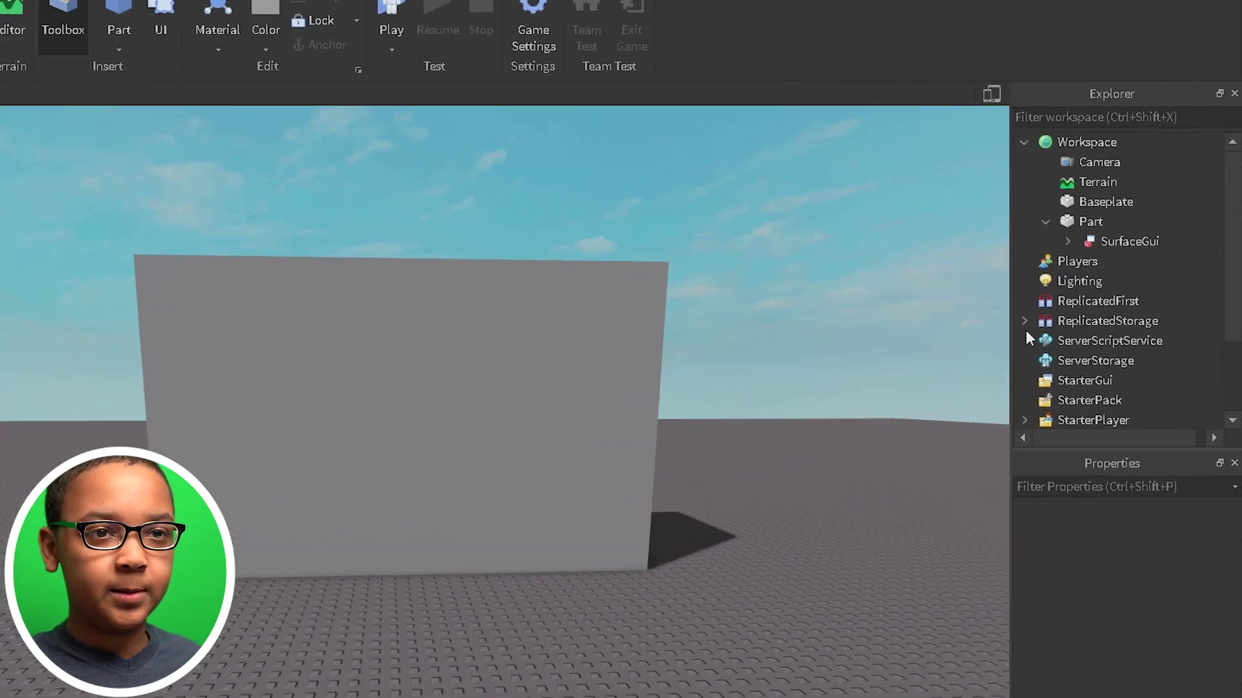
{"action": "left_click", "coordinate": [1024, 322]}
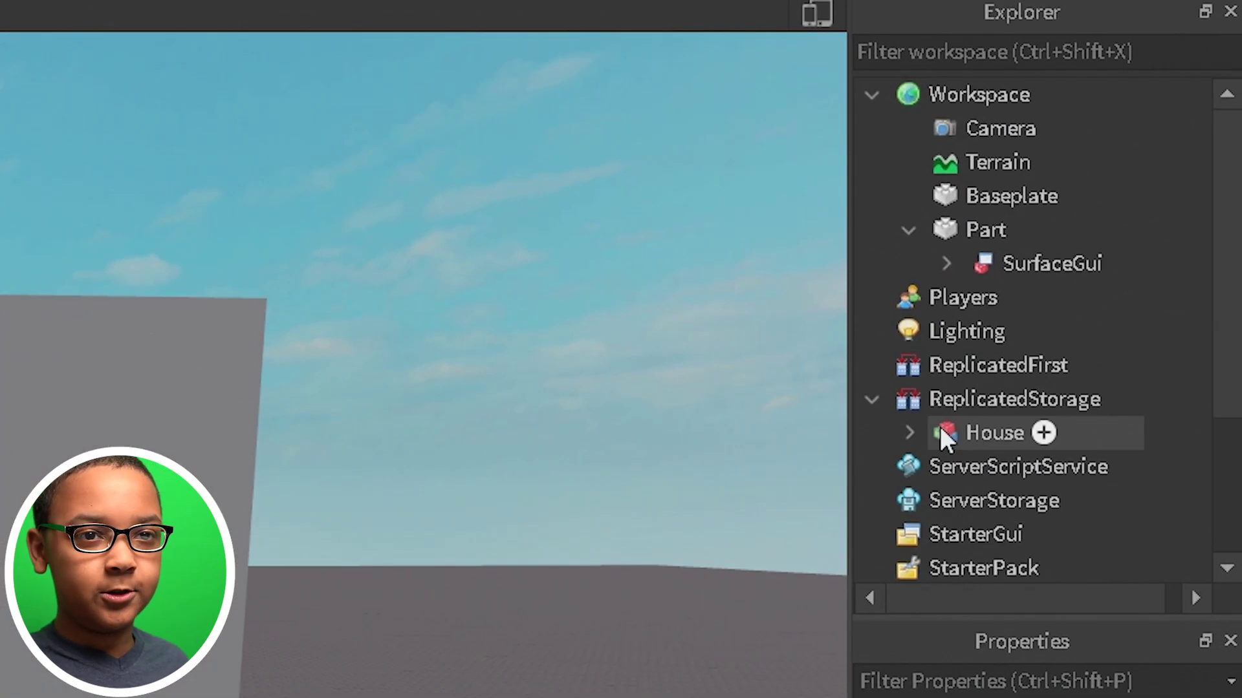
{"action": "left_click_drag", "start_coordinate": [1002, 169], "coordinate": [976, 101]}
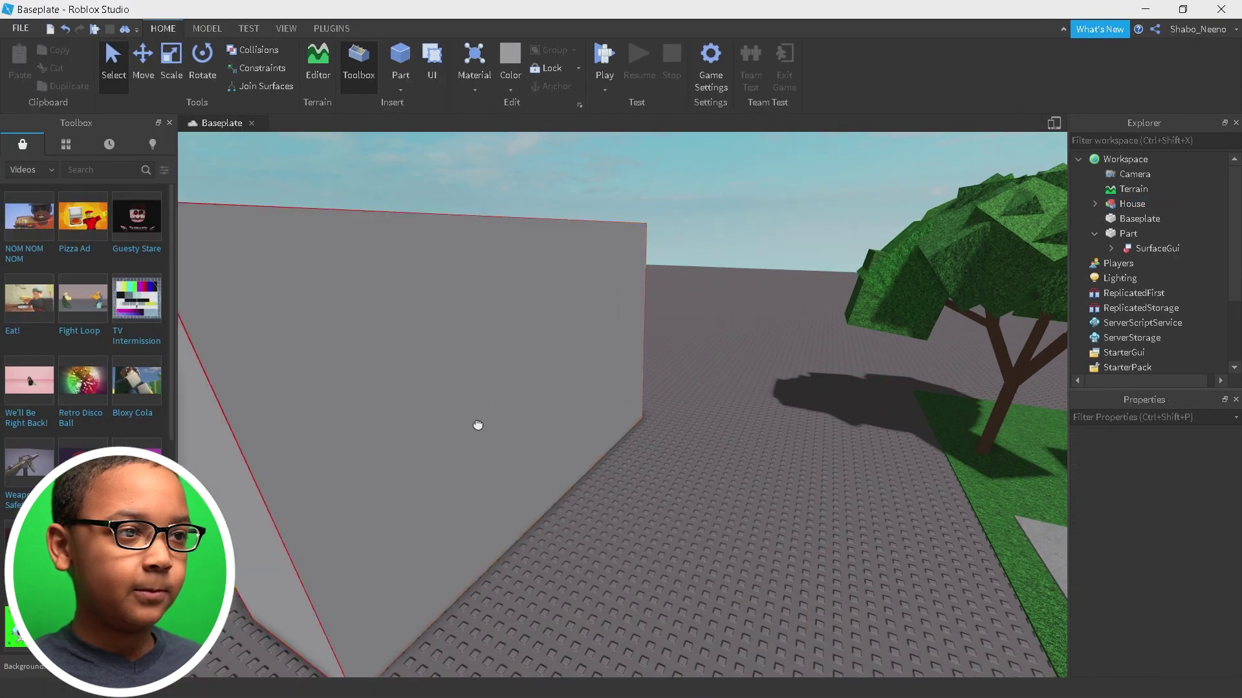
Select the video screen part and reposition it towards the house with the Move tool.
{"action": "right_click_drag", "start_coordinate": [477, 425], "coordinate": [516, 446]}
{"action": "left_click", "coordinate": [516, 446]}
{"action": "scroll", "coordinate": [515, 446], "scroll_direction": "up", "scroll_amount": 2}
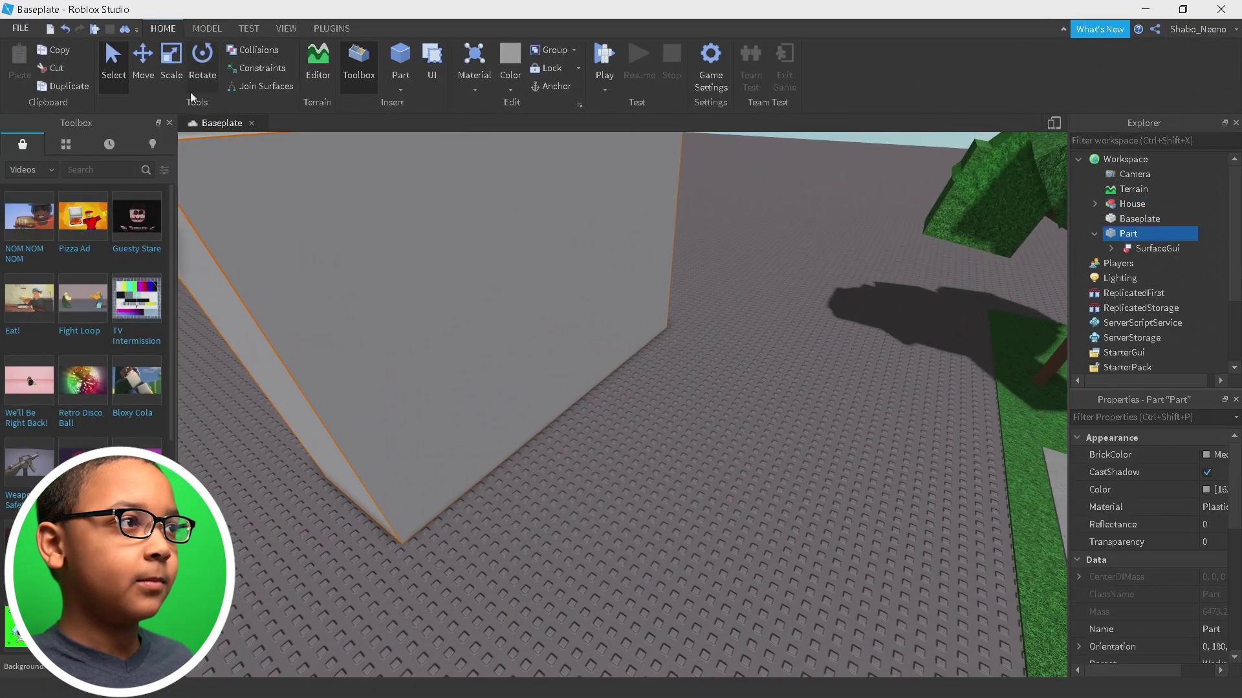
{"action": "left_click", "coordinate": [143, 68]}
{"action": "right_click_drag", "start_coordinate": [427, 211], "coordinate": [421, 161]}
{"action": "left_click_drag", "start_coordinate": [527, 252], "coordinate": [621, 444]}
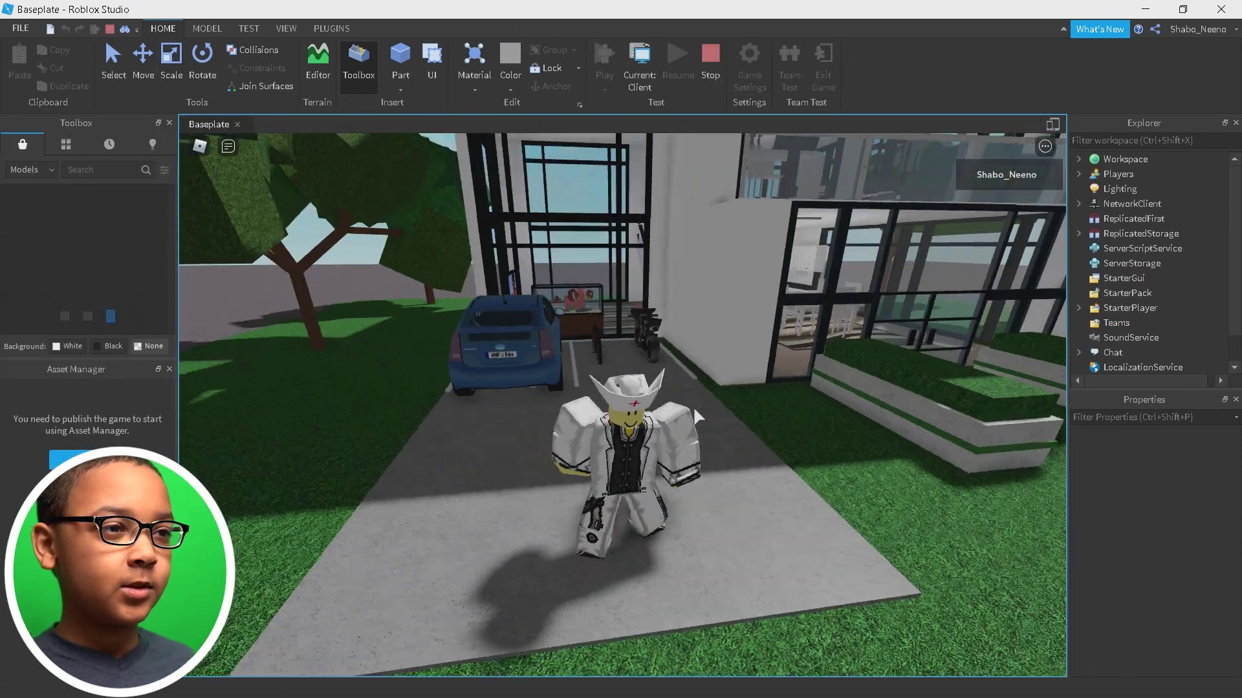
Walk the character into the house, seat it on the red sofa and examine the video playing on the TV.
{"action": "key", "text": "w"}
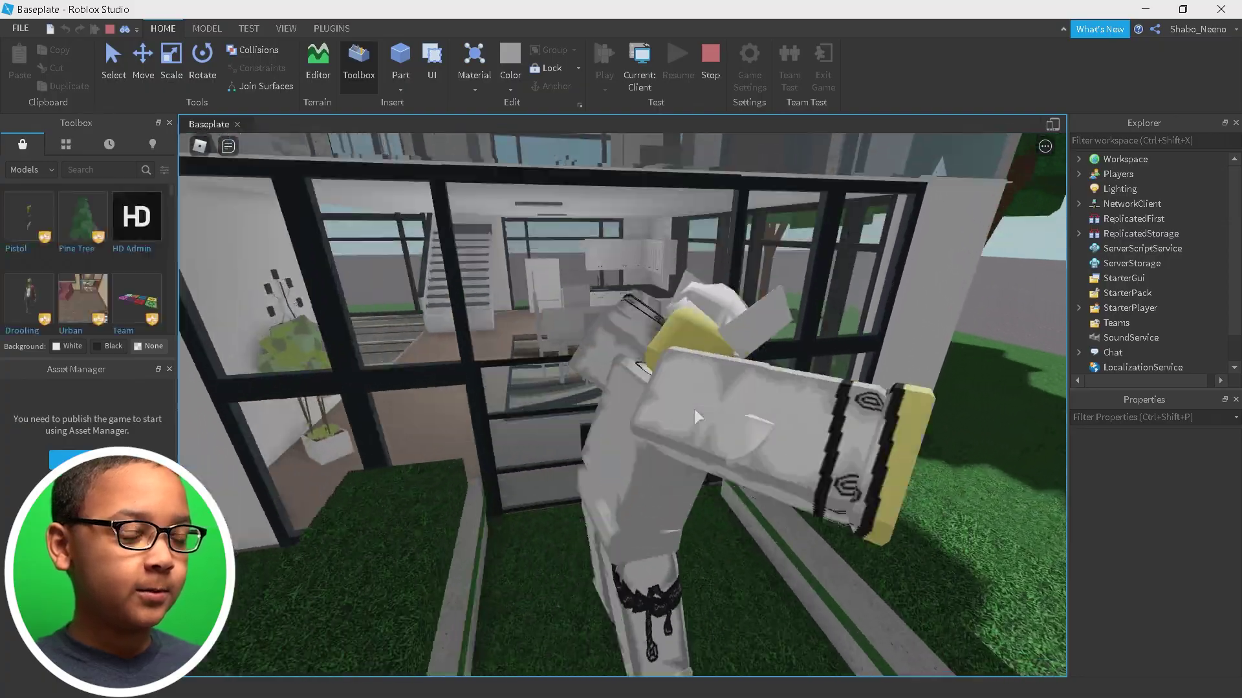
{"action": "key", "text": "w"}
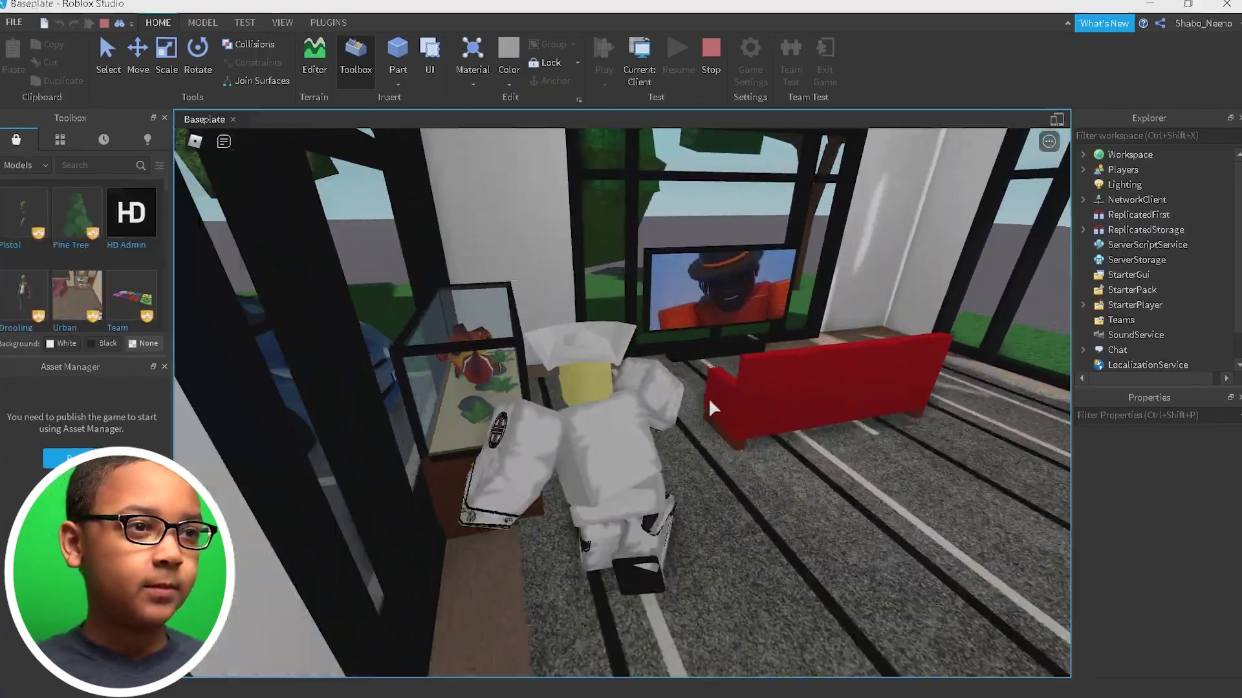
{"action": "key", "text": "w"}
{"action": "mouse_move", "coordinate": [708, 398]}
{"action": "right_mouse_down"}
{"action": "mouse_move", "coordinate": [710, 419]}
{"action": "mouse_move", "coordinate": [710, 407]}
{"action": "right_mouse_up"}
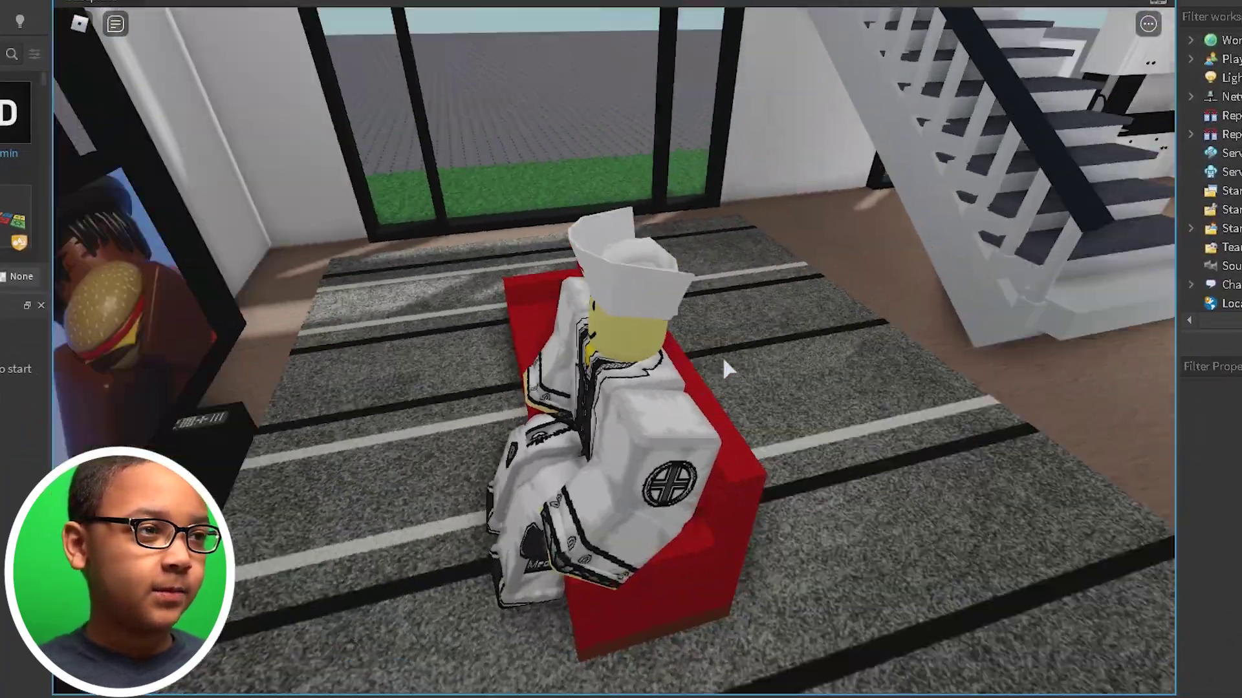
{"action": "right_click_drag", "start_coordinate": [723, 359], "coordinate": [723, 359]}
{"action": "scroll", "coordinate": [723, 359], "scroll_direction": "up", "scroll_amount": 5}
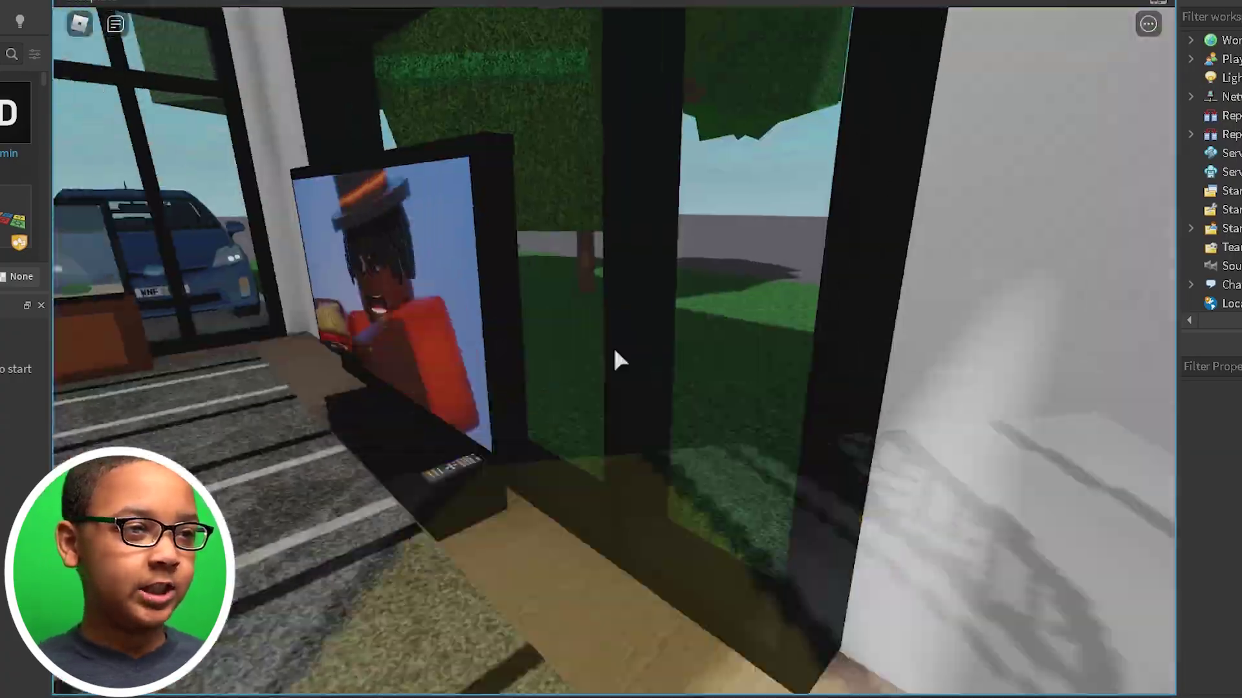
{"action": "key", "text": "w"}
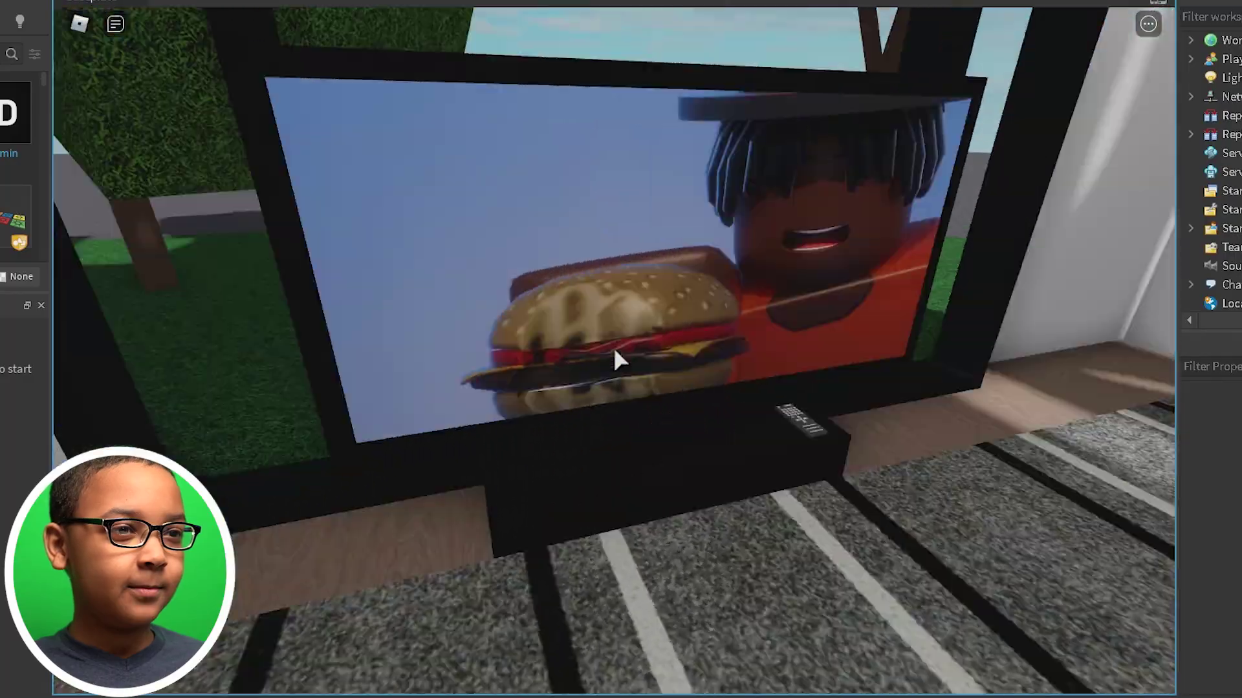
{"action": "key", "text": "d"}
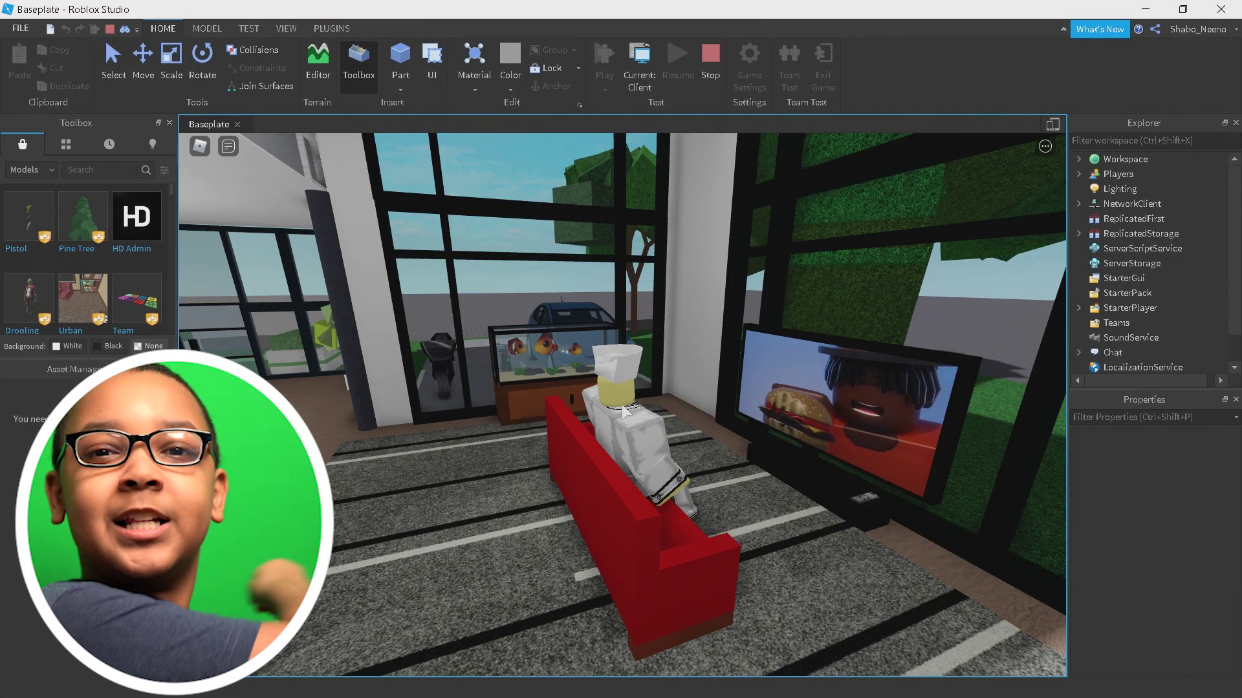